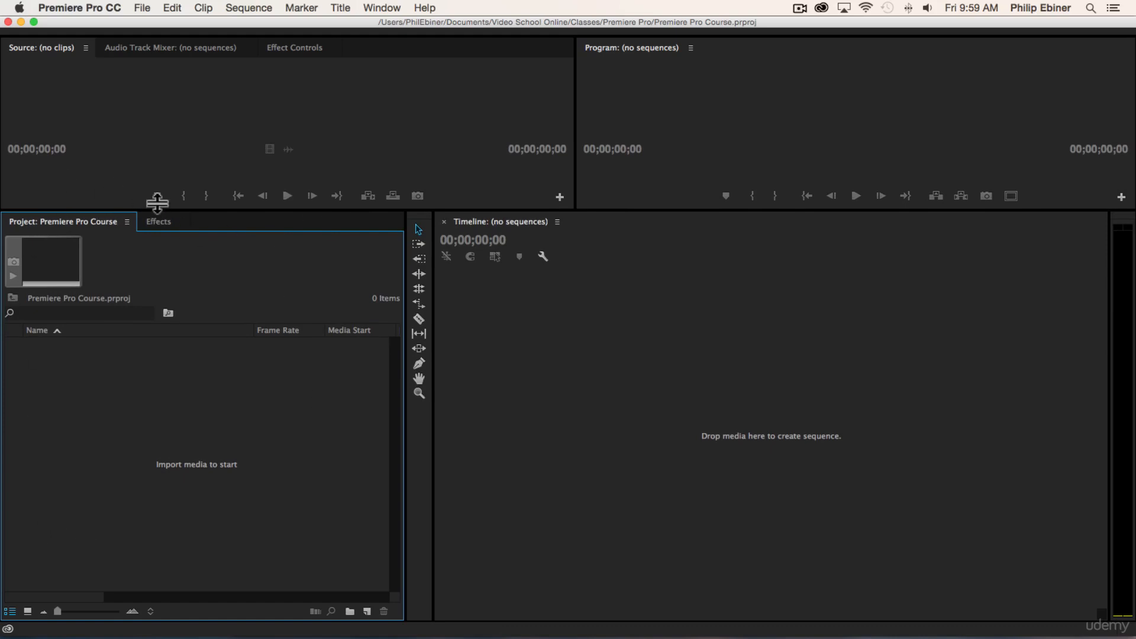
Step: Enlarge the Project and Timeline panels by shrinking the Source and Program monitors above them
left_click_drag(157, 210, 157, 156)
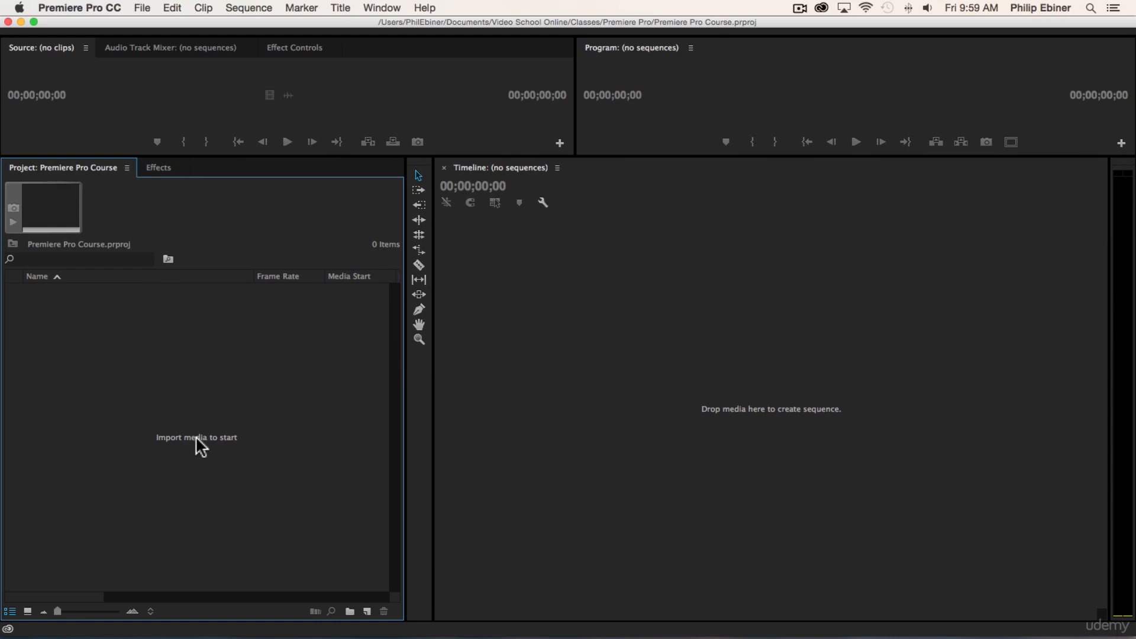
double_click(167, 399)
left_click(966, 624)
left_click(145, 7)
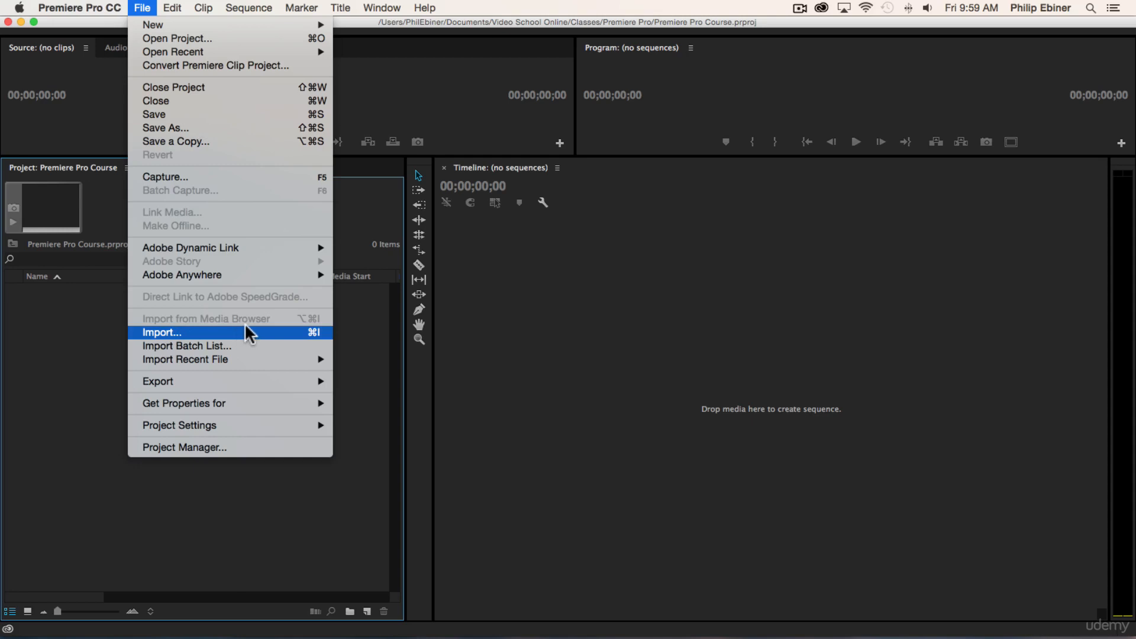
left_click(67, 337)
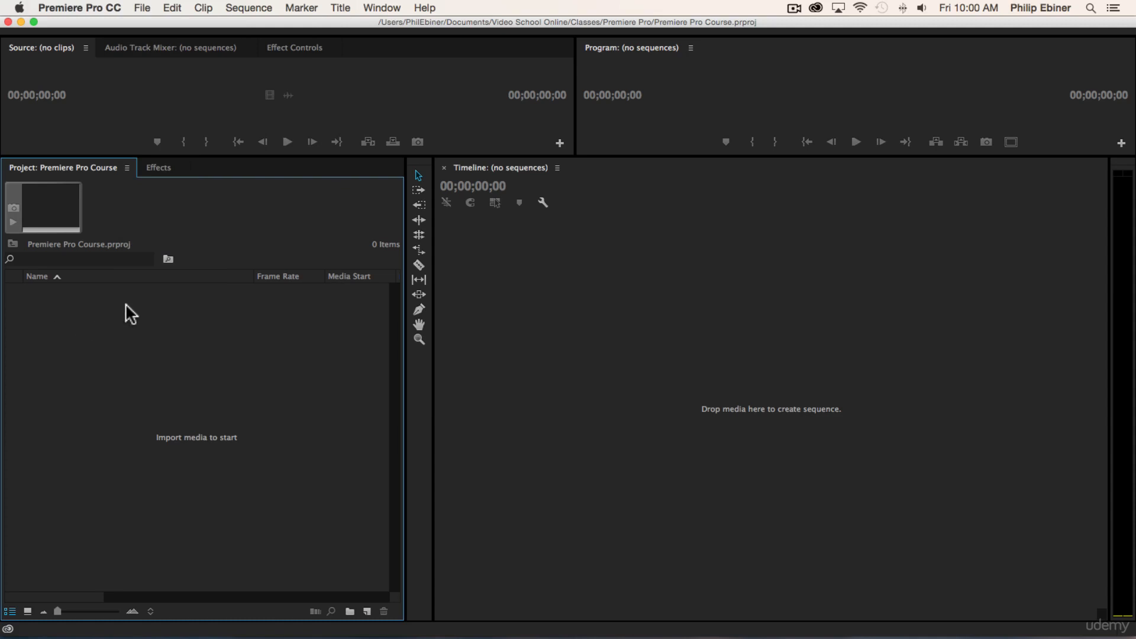
key("super+Tab")
Step: Start a media import and look through the Resources subfolders Photos, Music and LUTs, ending in Video Clips
double_click(197, 397)
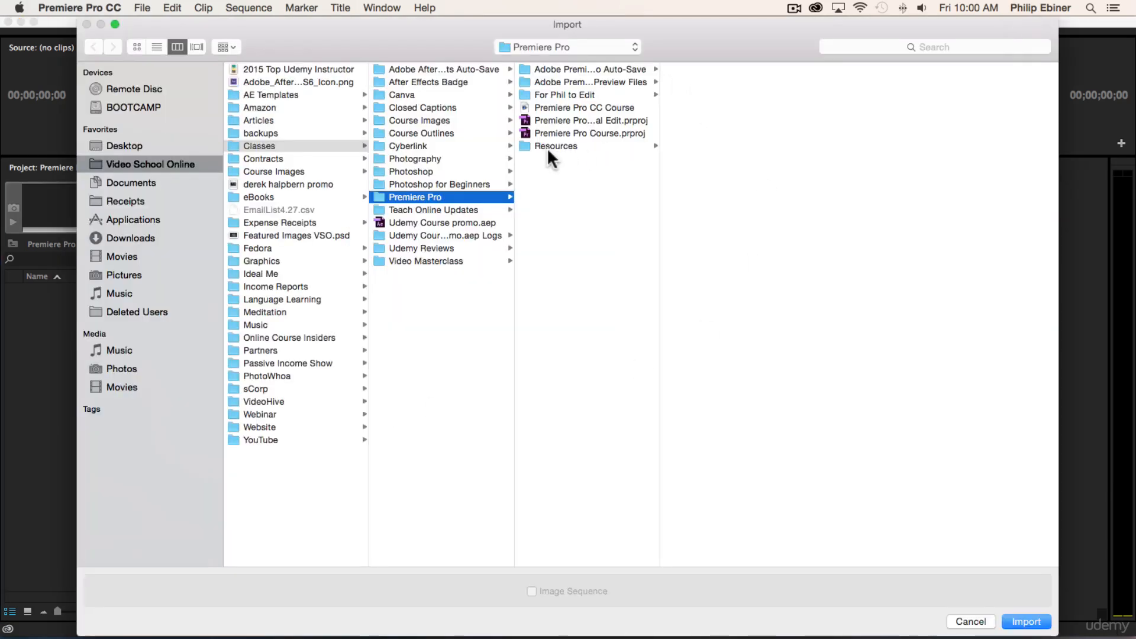
left_click(554, 143)
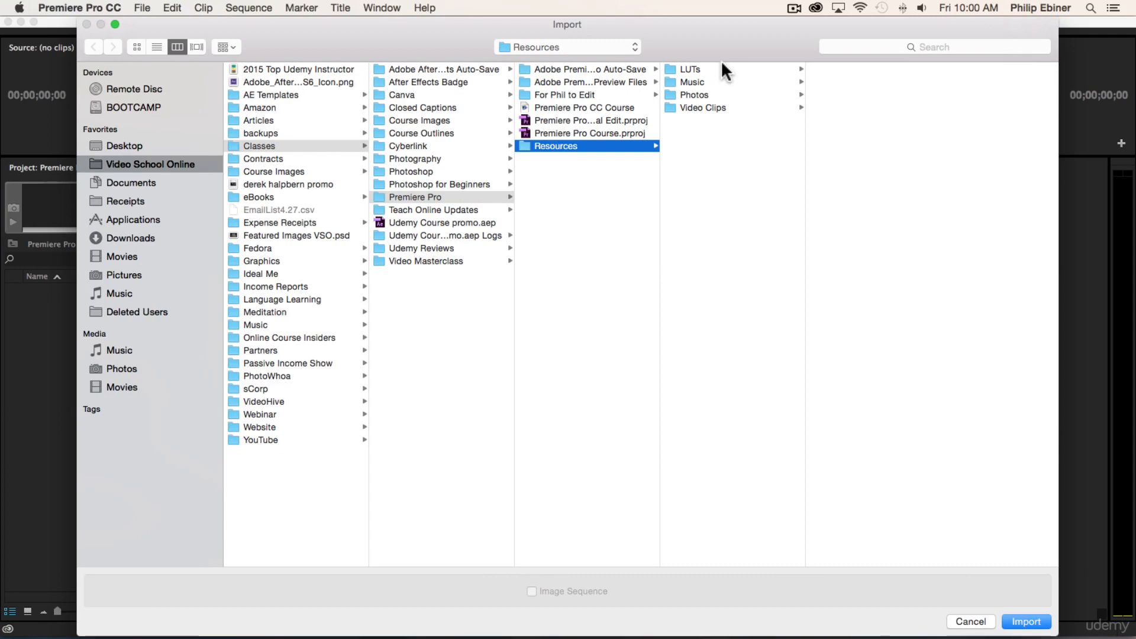
left_click(695, 106)
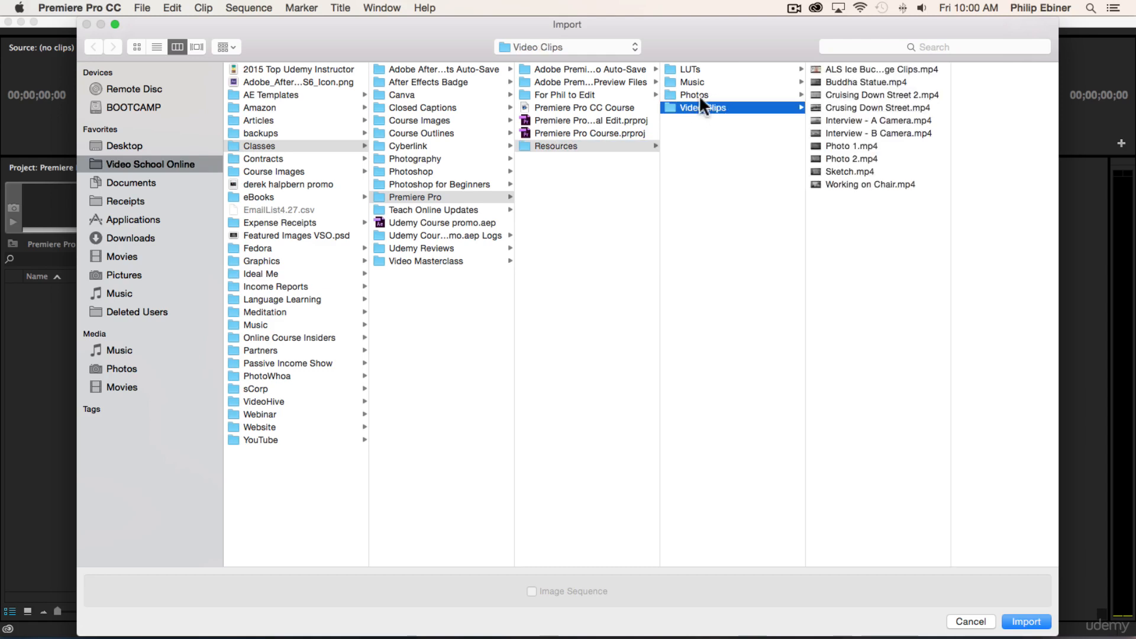
left_click(695, 95)
left_click(701, 83)
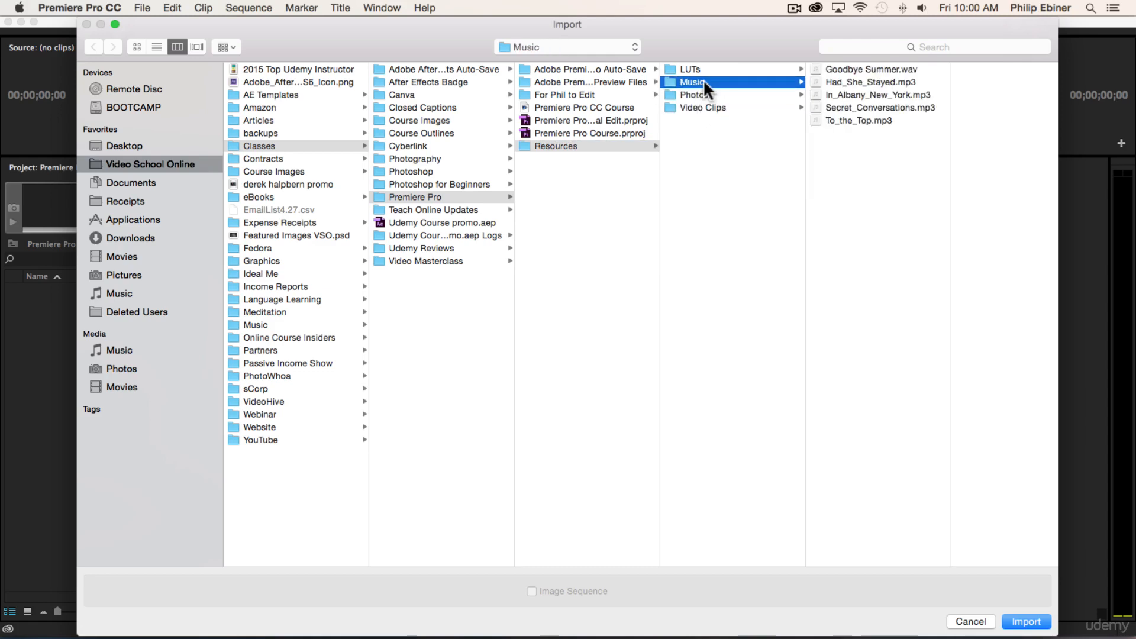
left_click(687, 70)
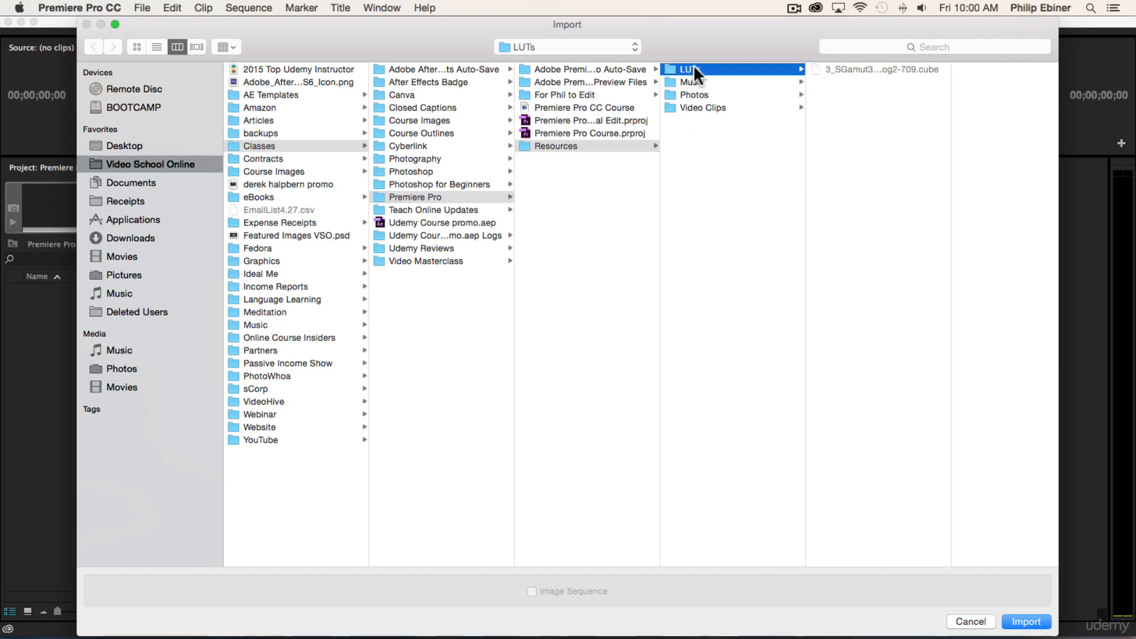
left_click(702, 108)
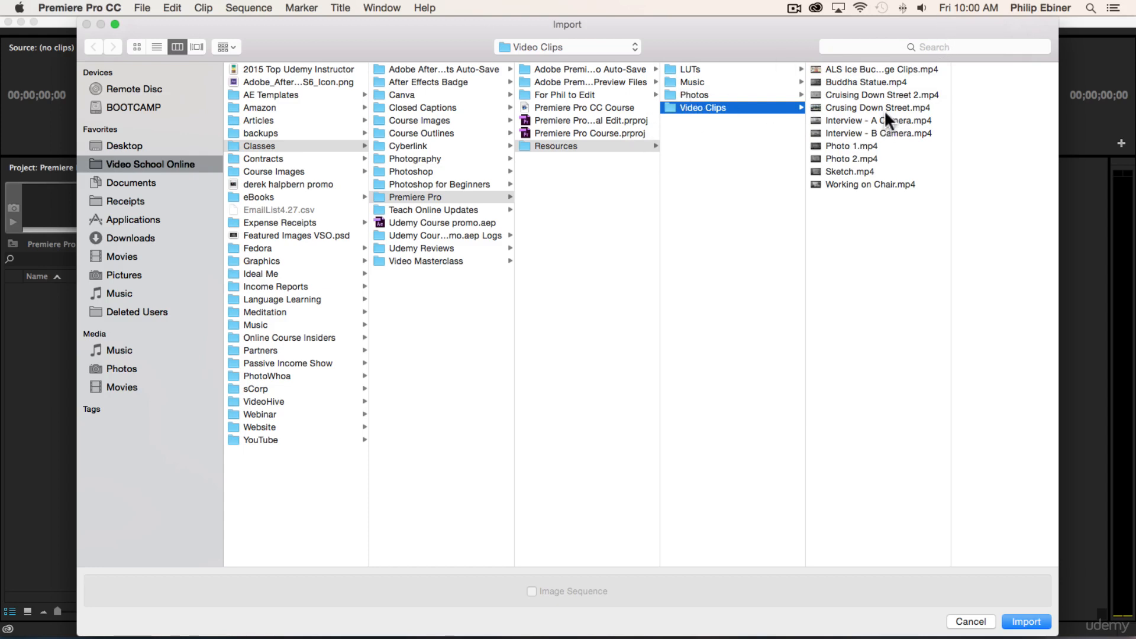
left_click(872, 120)
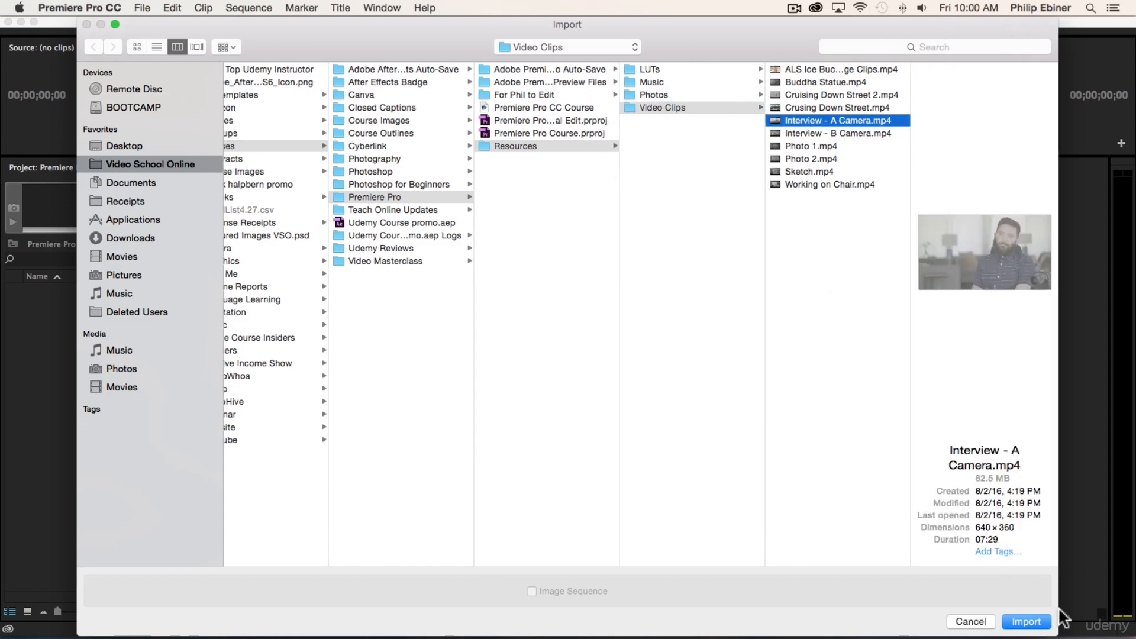
left_click(803, 67)
left_click(802, 183, "shift")
left_click(821, 212)
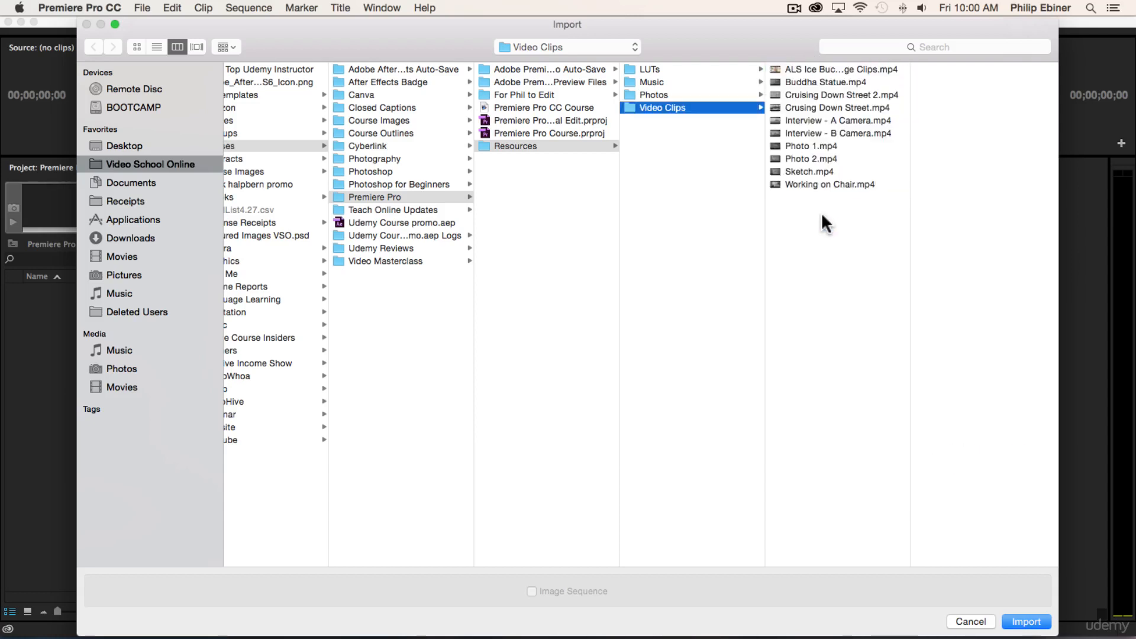
left_click(800, 69)
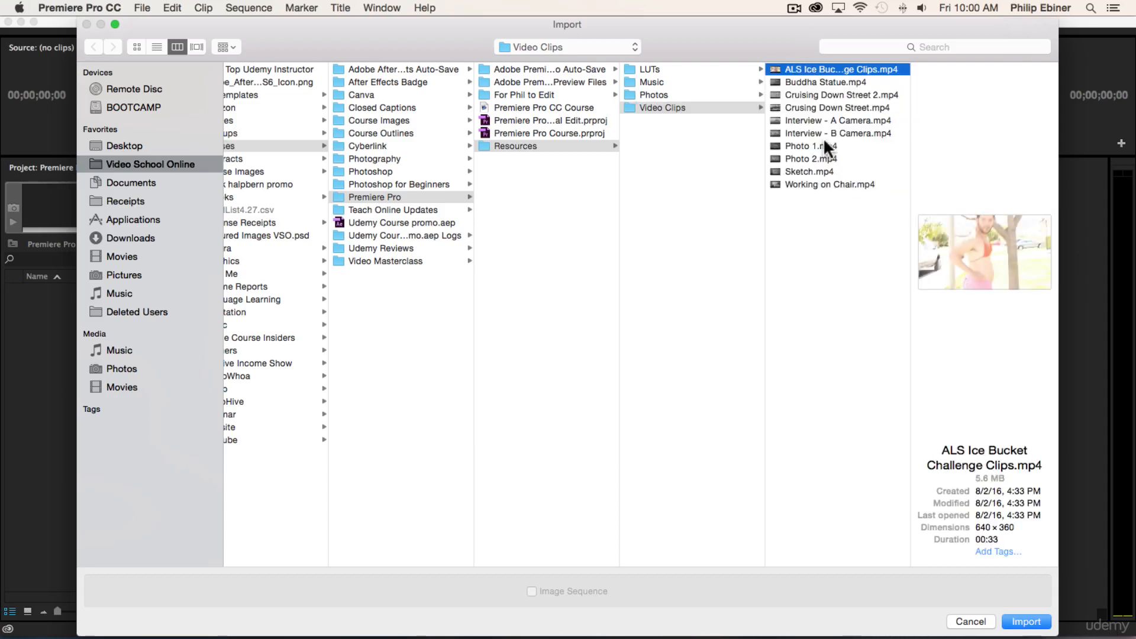
left_click(814, 182, "shift")
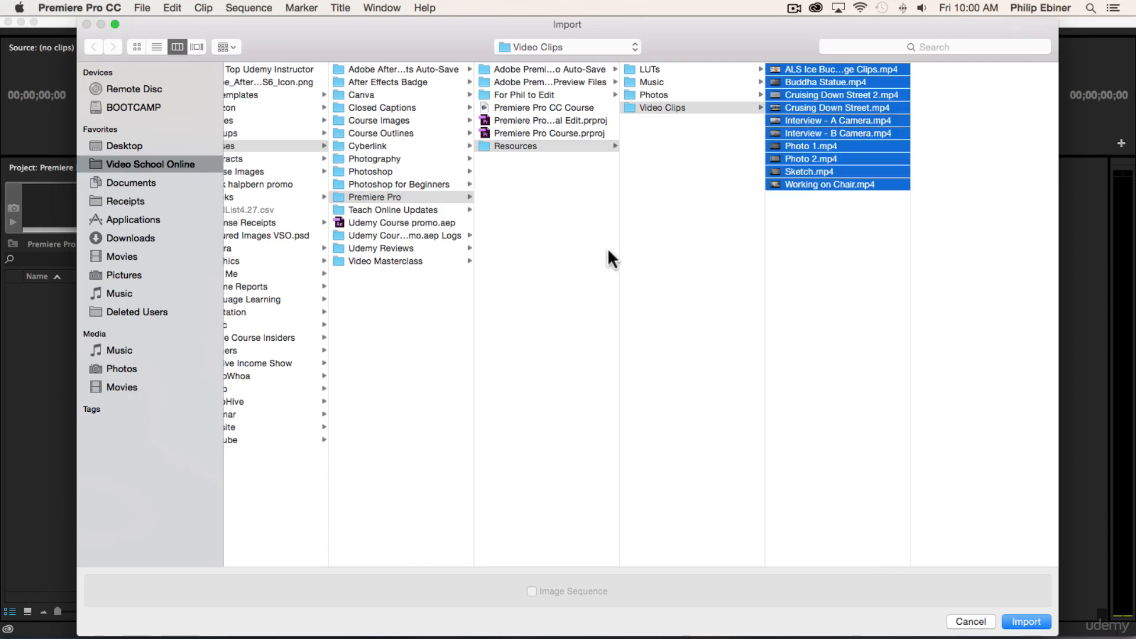
left_click(771, 293)
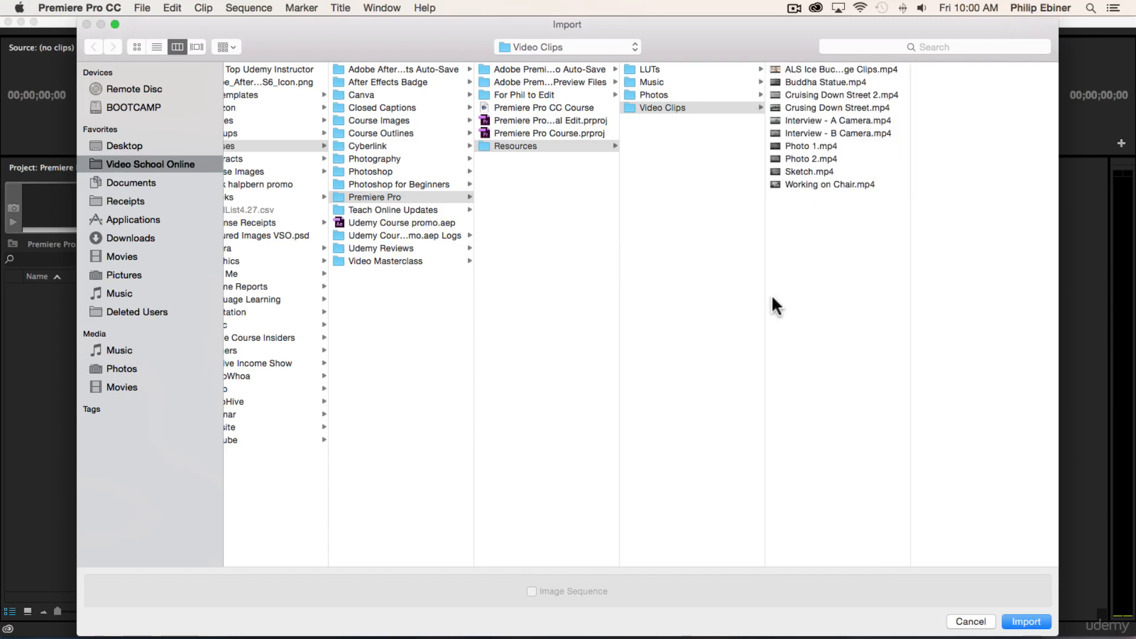
left_click(822, 120)
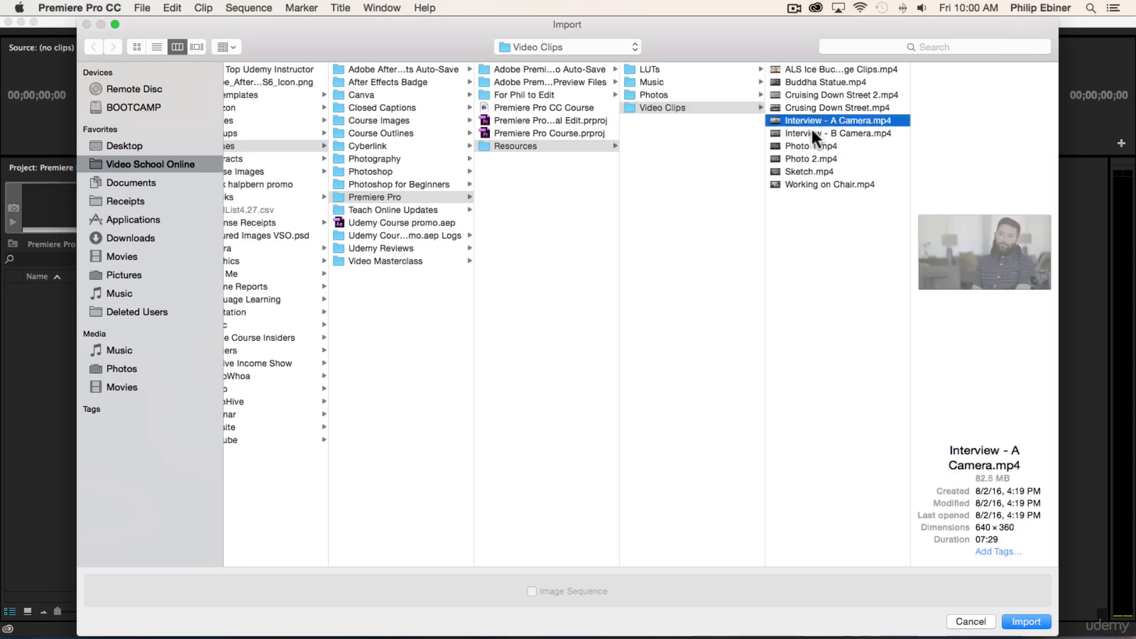
left_click(811, 129, "shift")
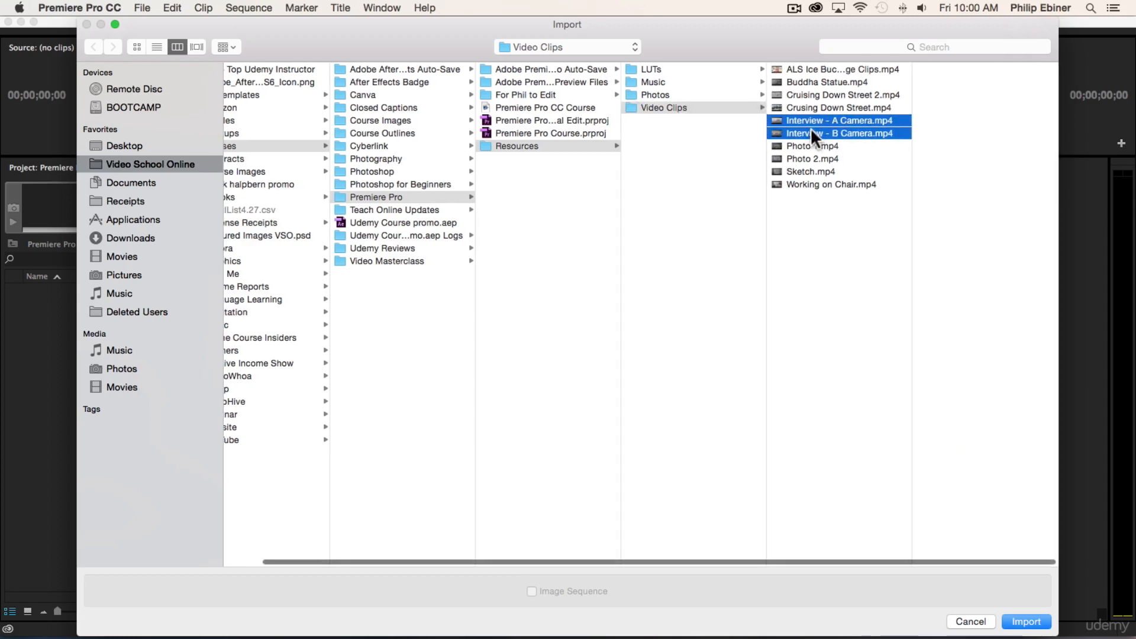
left_click(802, 172, "super")
left_click(801, 182, "super")
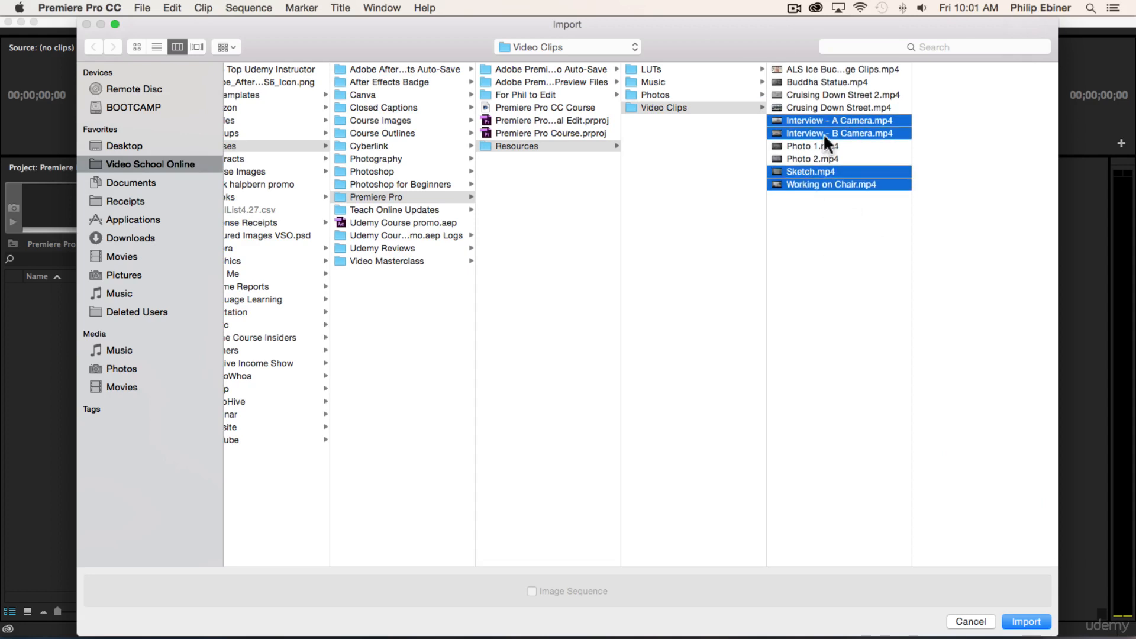
Step: Import all the clips in the Video Clips folder, from ALS Ice Bucket Challenge Clips.mp4 through Working on Chair.mp4
left_click(828, 69)
left_click(816, 185, "shift")
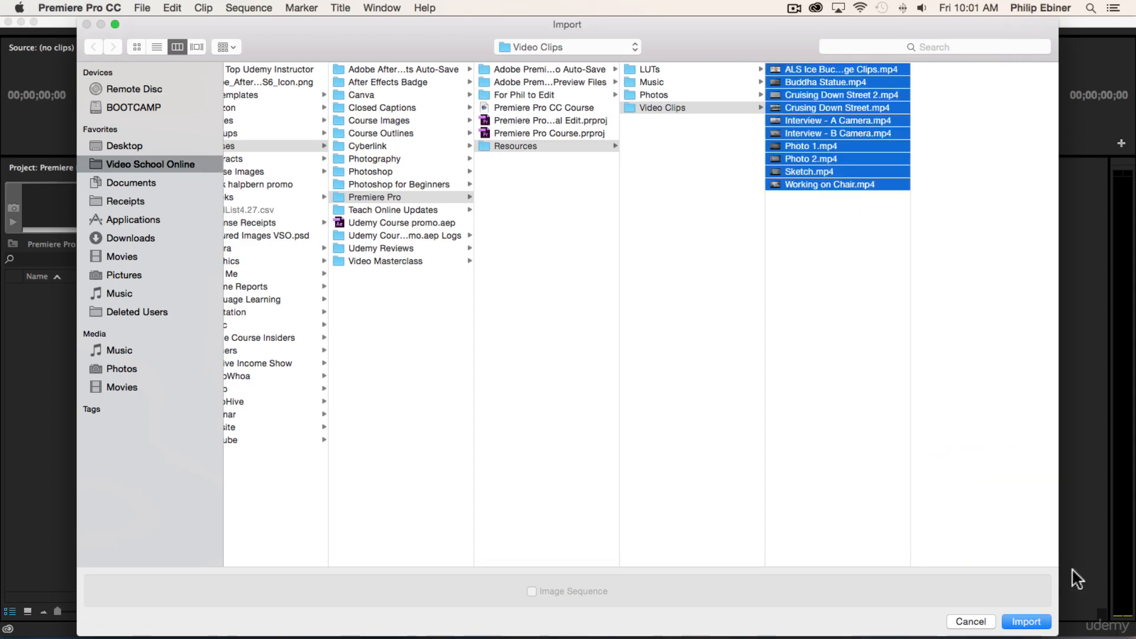
left_click(1014, 621)
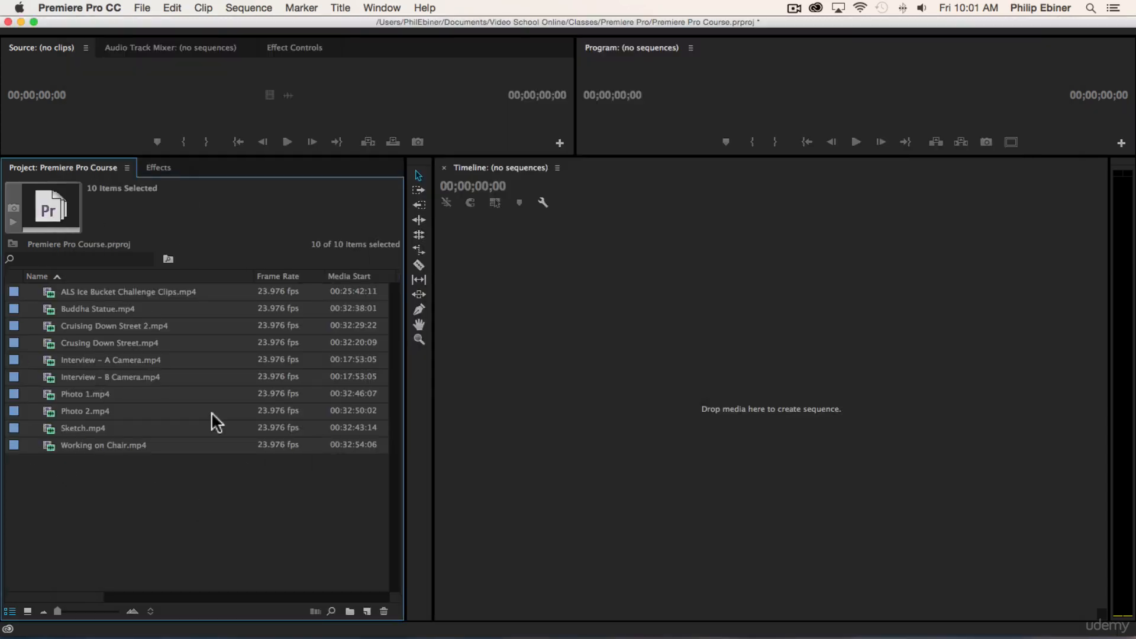
Step: Create a new bin named Video at the root level of the project
left_click(148, 490)
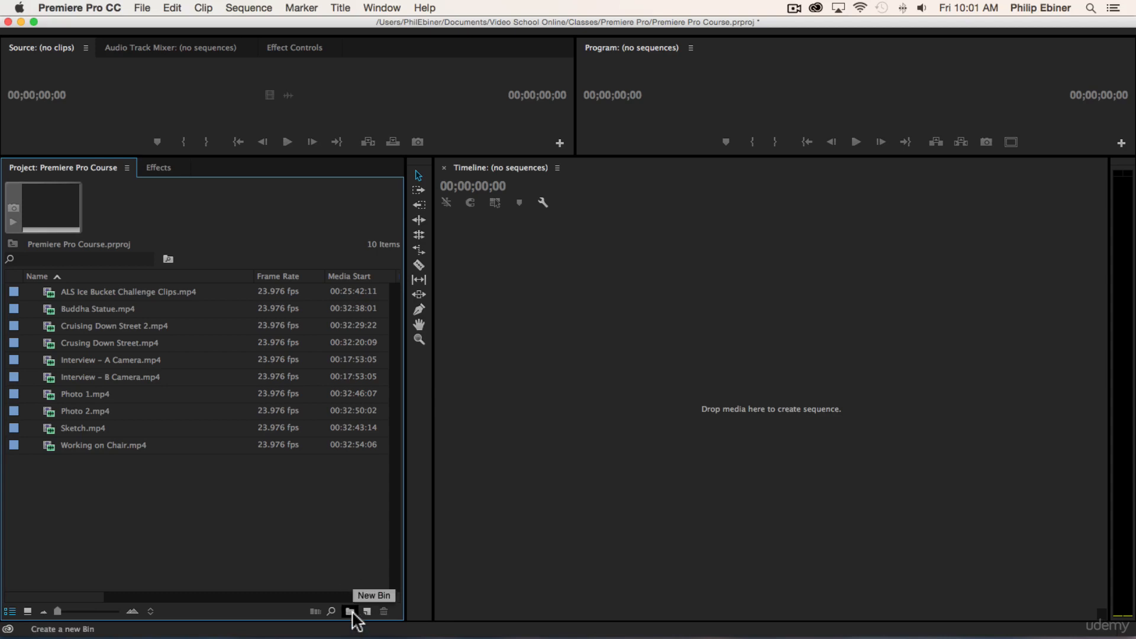
right_click(62, 507)
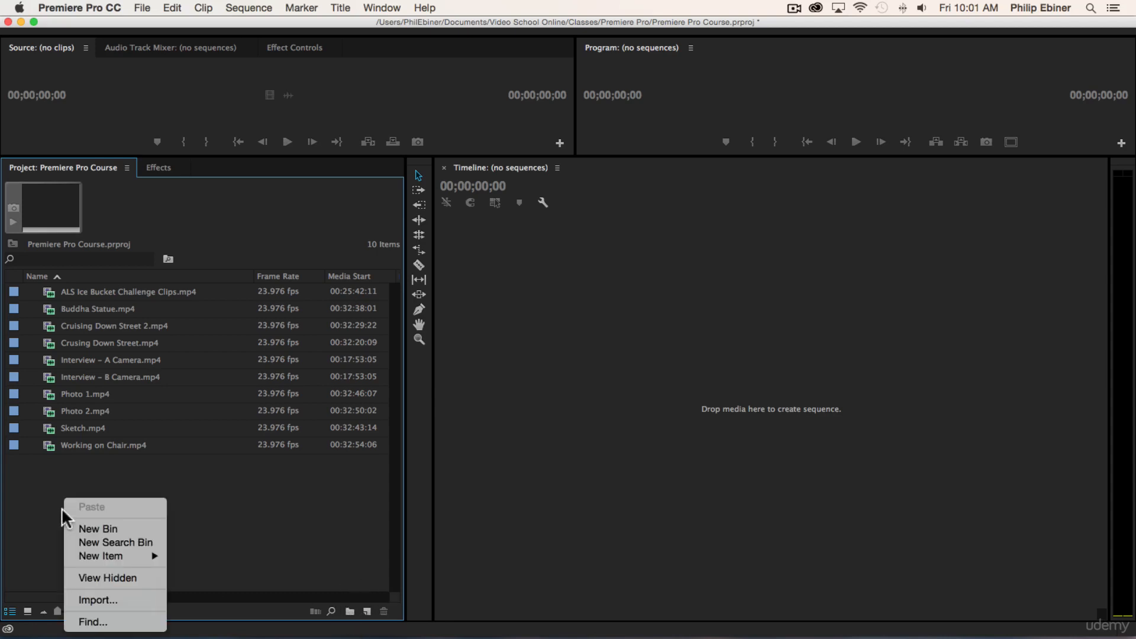
left_click(261, 484)
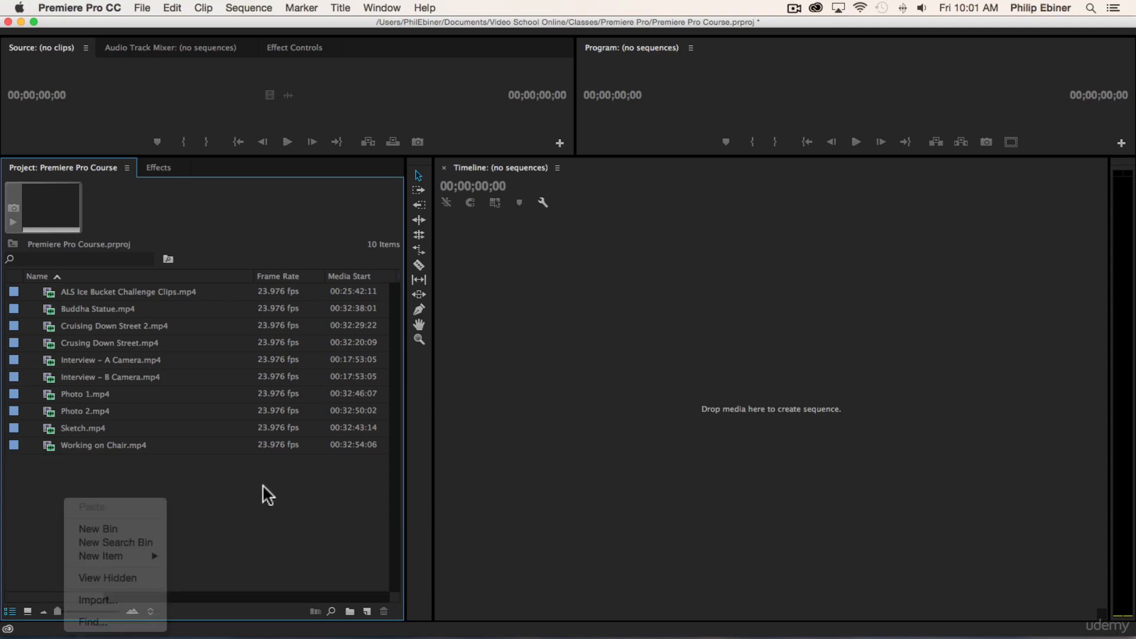
key("super+b")
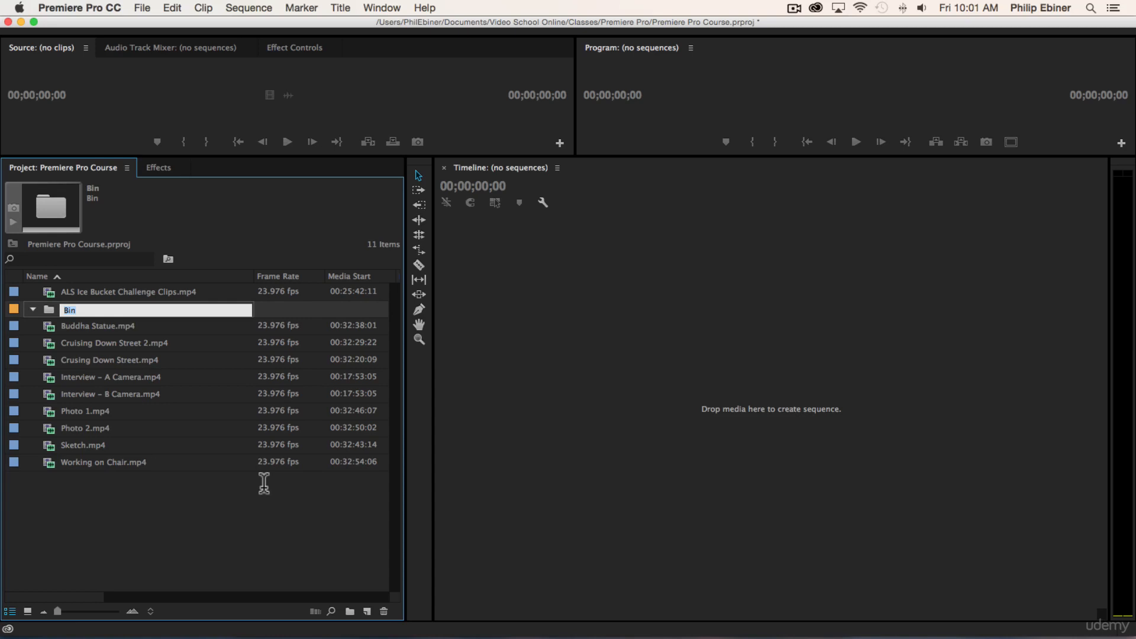
type("Video")
key("Tab")
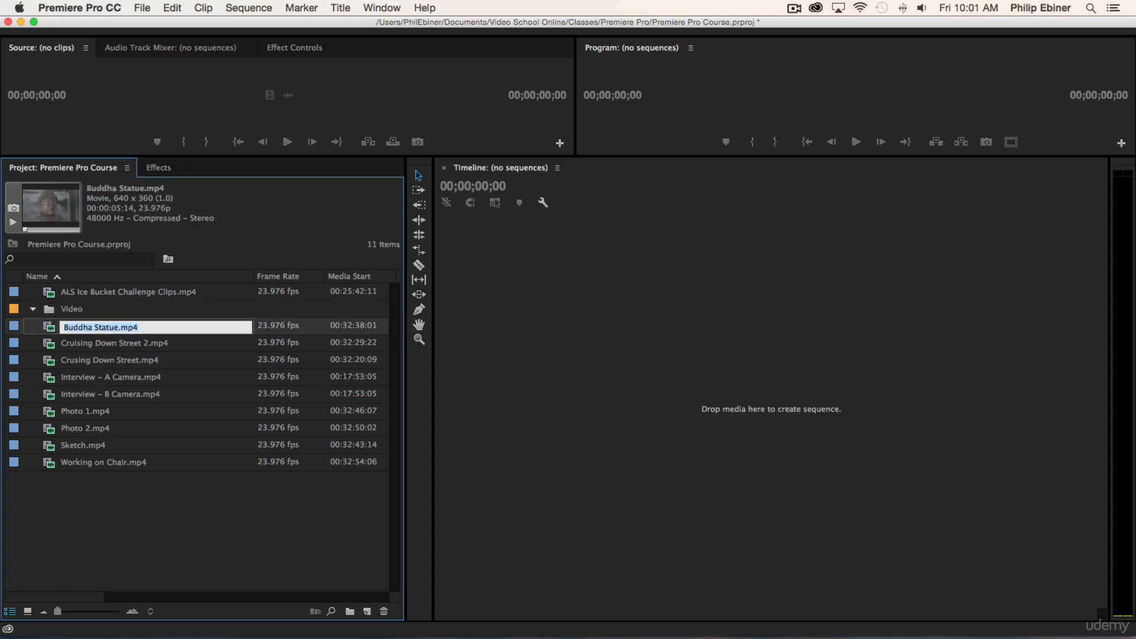
left_click(74, 307)
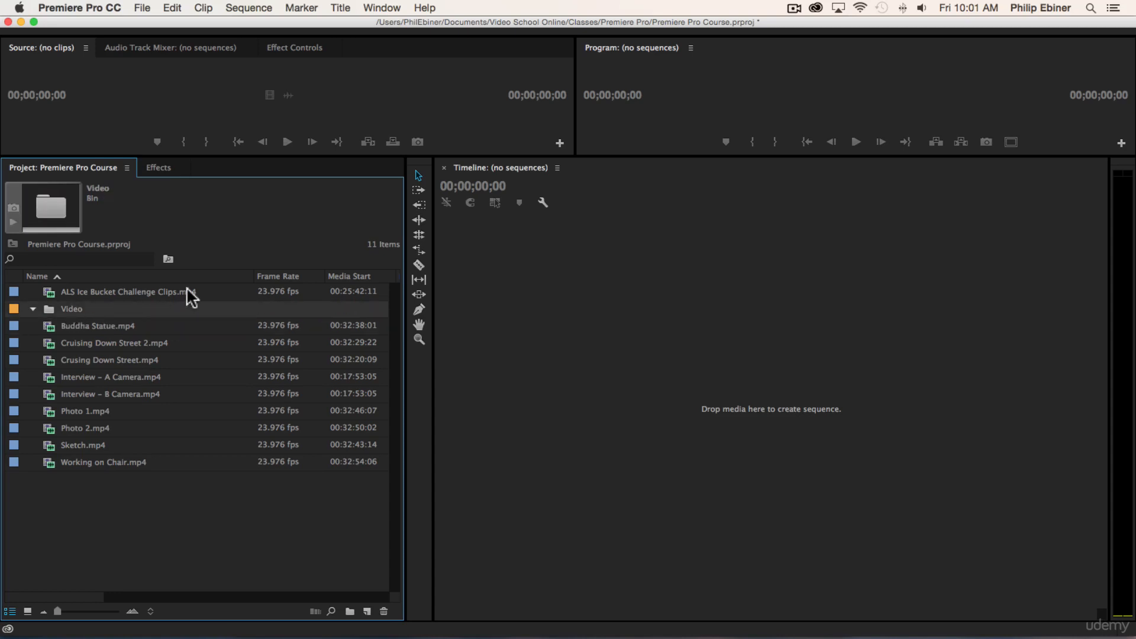
Step: Move all the imported video clips into the Video bin
left_click(119, 324)
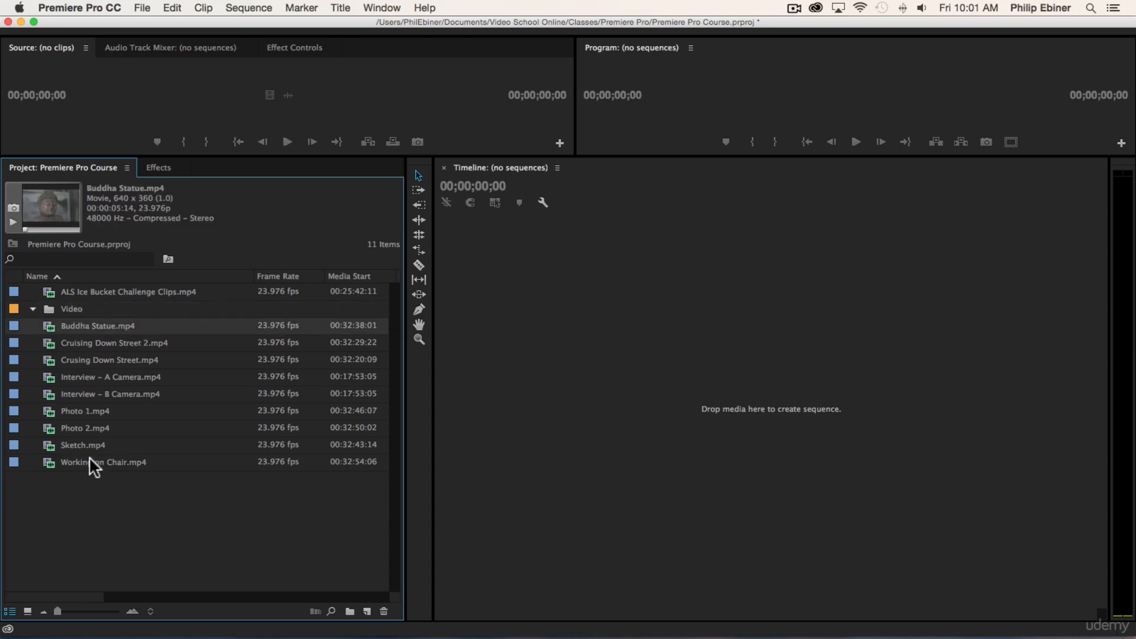
left_click(90, 460, "shift")
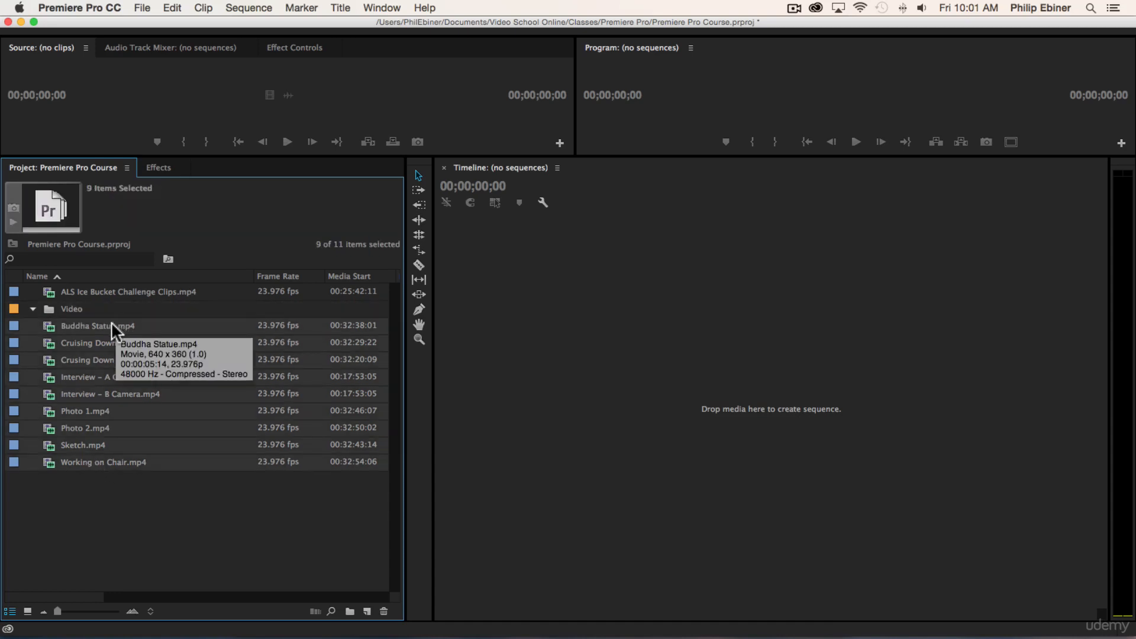
left_click_drag(73, 320, 67, 308)
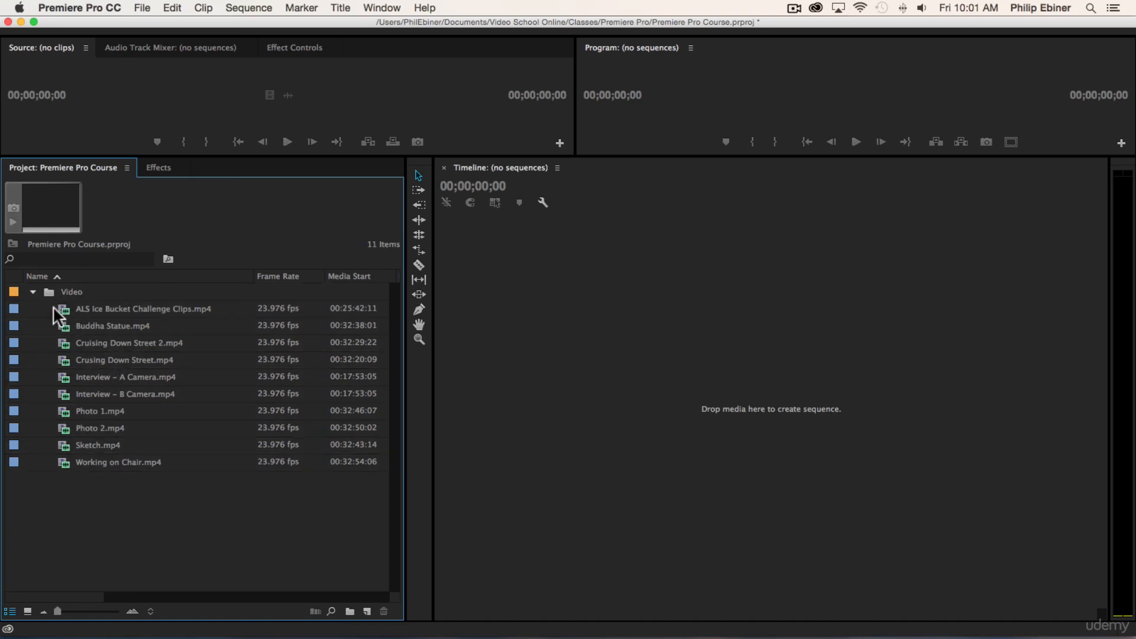
Step: Expand and collapse the Video bin to check its contents, leaving it collapsed
left_click(30, 290)
left_click(30, 290)
left_click(31, 290)
left_click(31, 290)
left_click(32, 292)
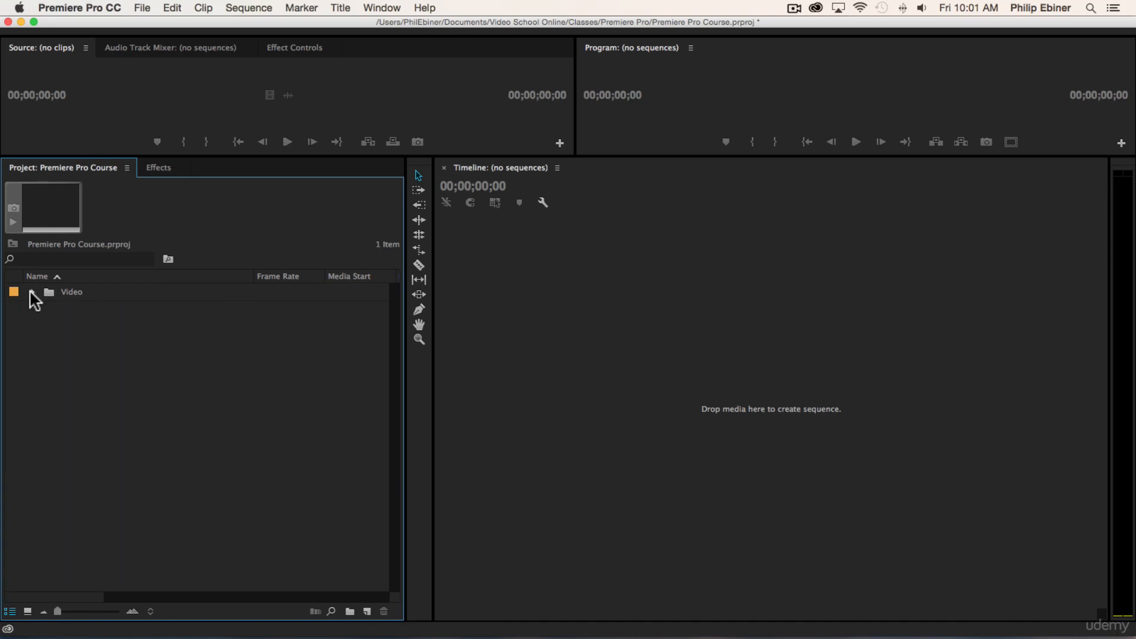
left_click(32, 292)
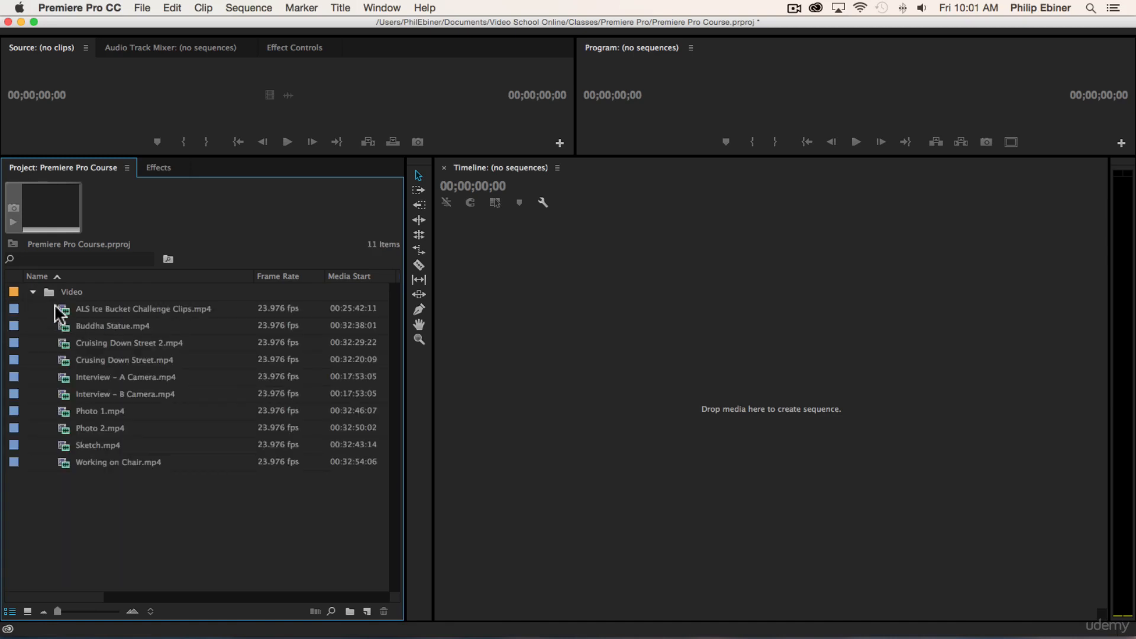
left_click(32, 291)
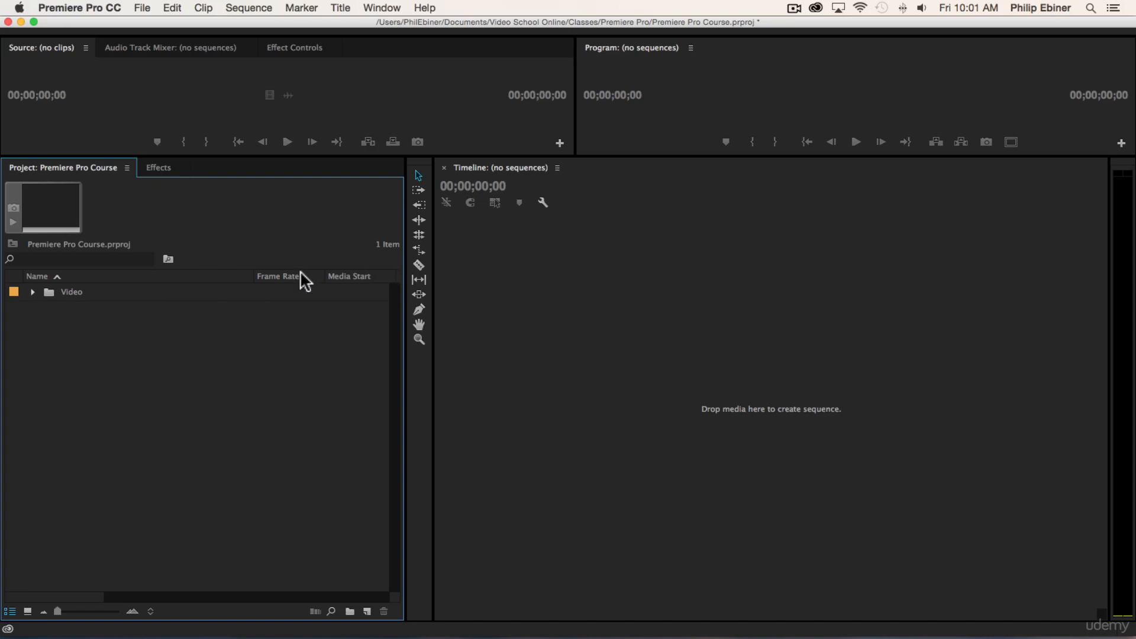
Step: Switch to Finder with the Premiere Pro folder that holds the Resources folder
key("super+Tab")
key("super+Tab")
key("super+Tab")
key("super+Tab")
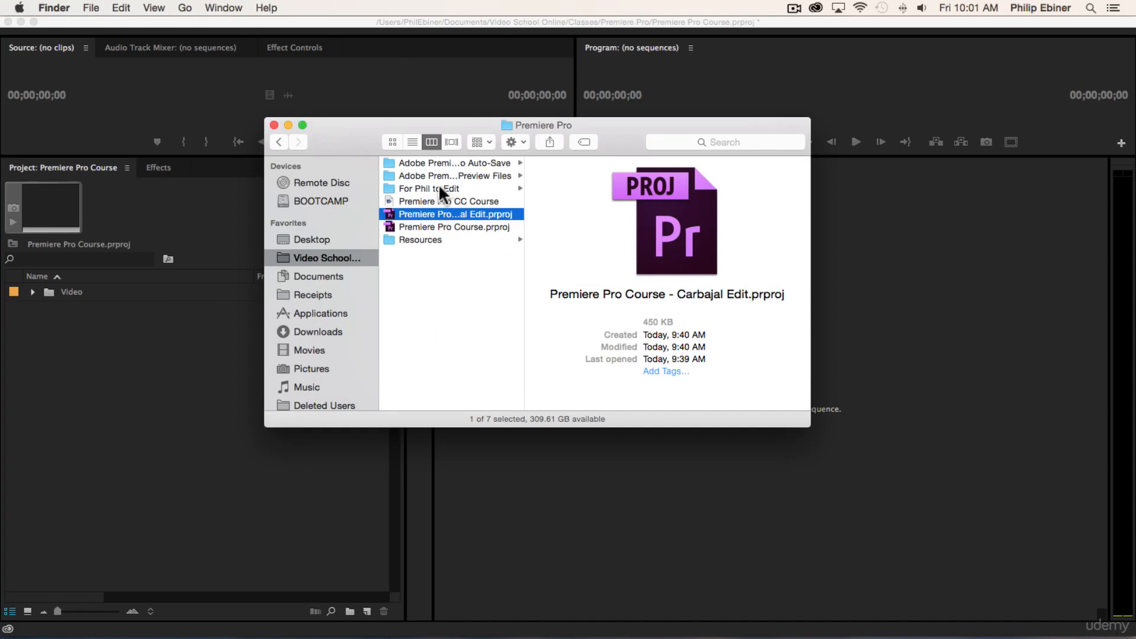
key("super+Tab")
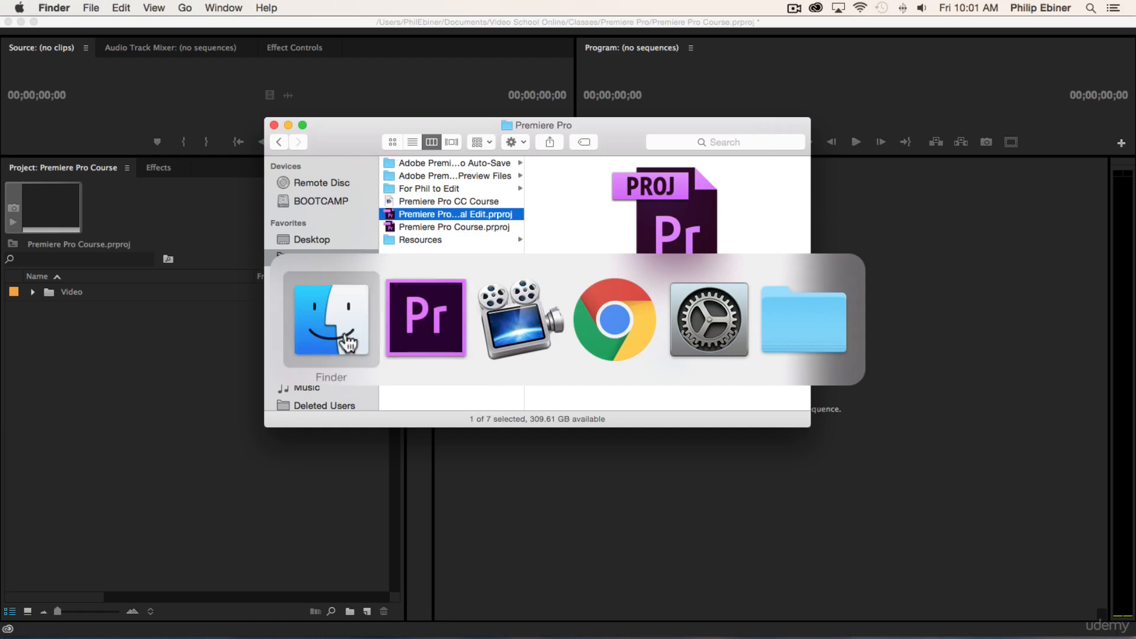
key("super+Tab")
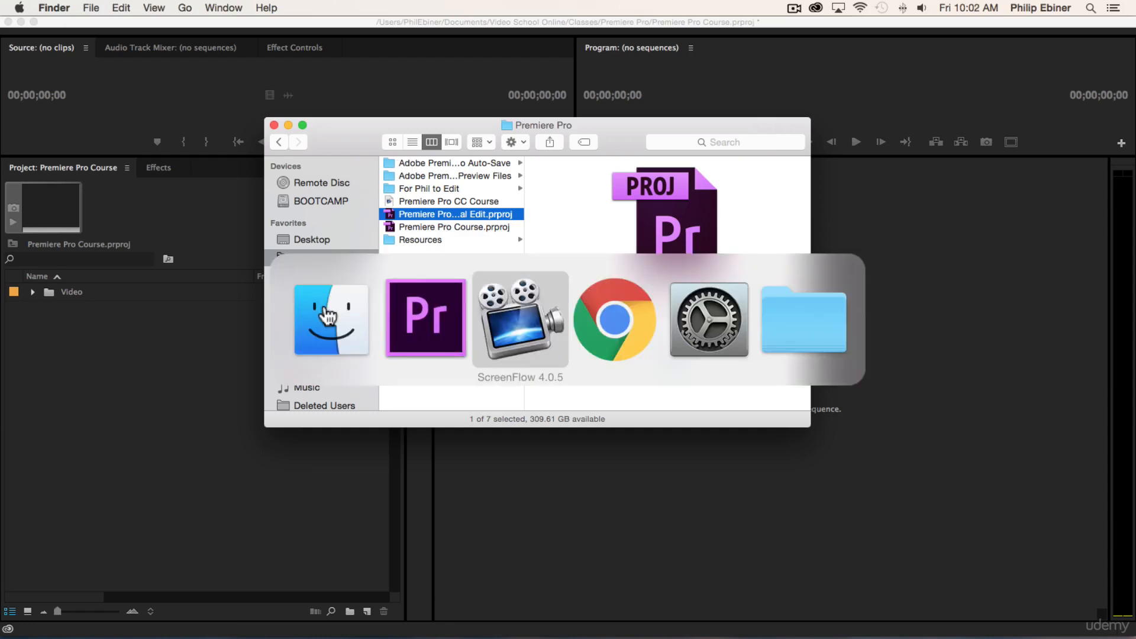
left_click(291, 332)
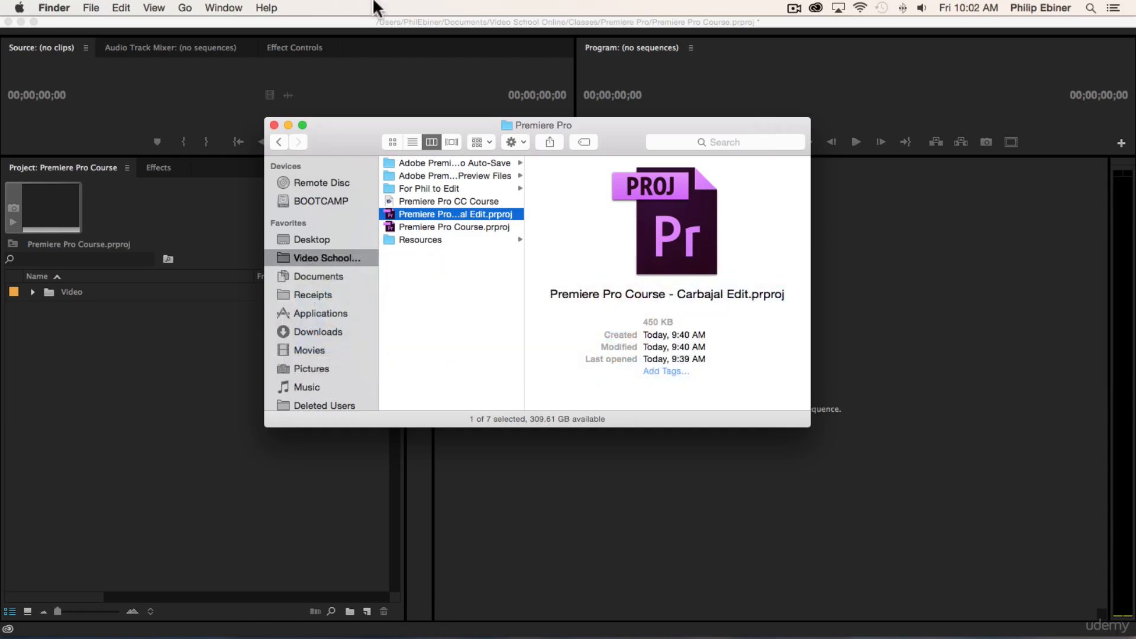
Step: Import the Photos folder from Resources into the root of the Premiere Pro project as a bin
left_click(458, 240)
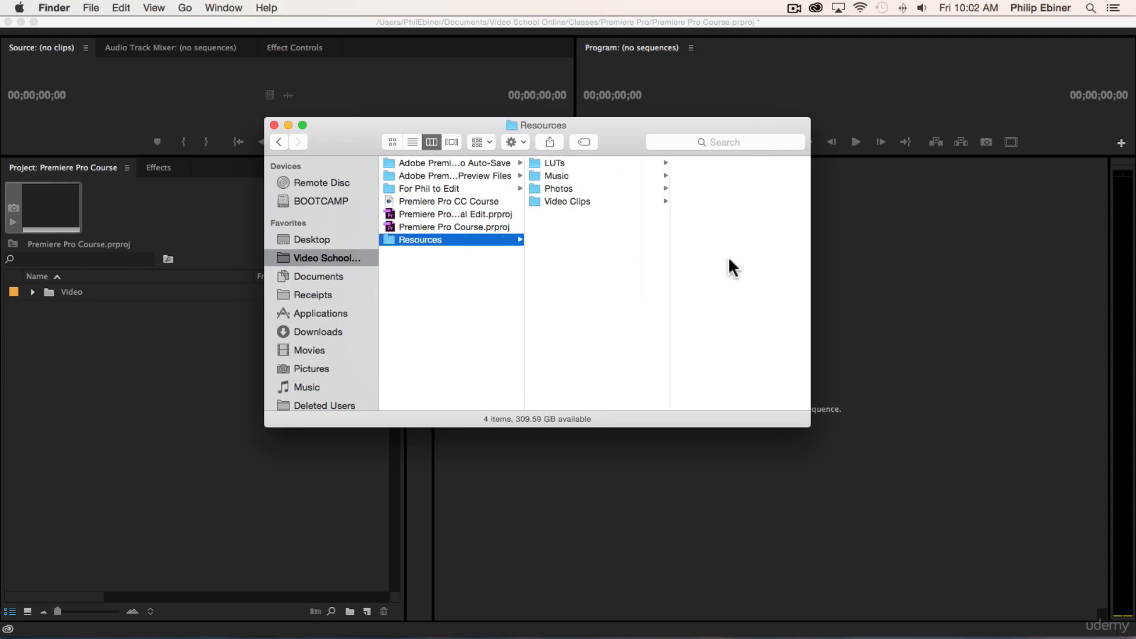
left_click(562, 200)
left_click(553, 189)
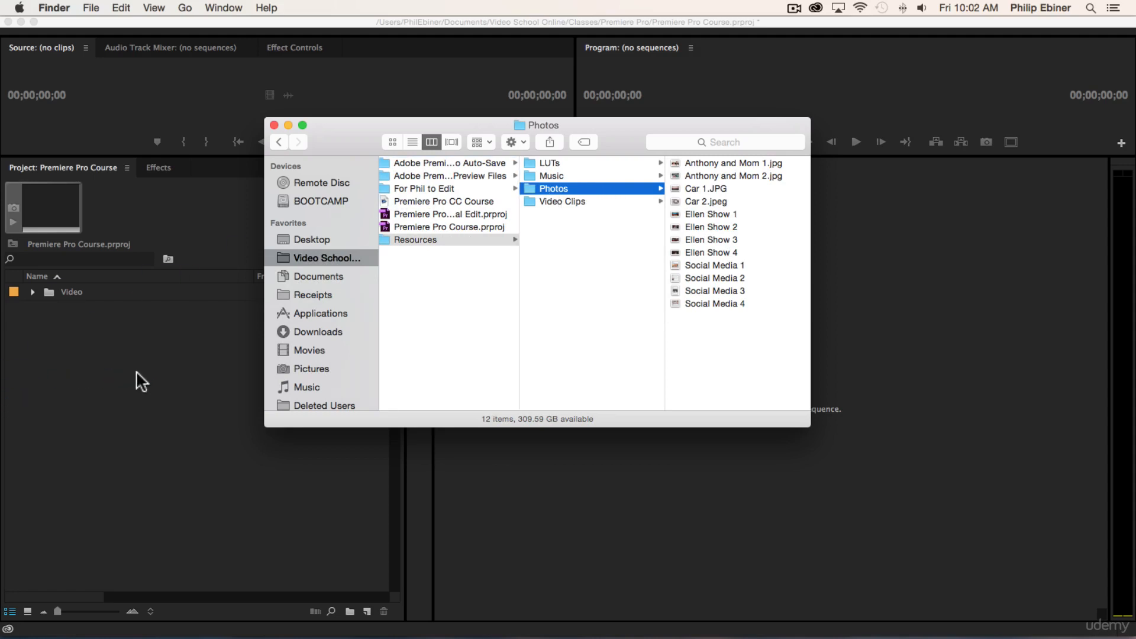
left_click_drag(143, 377, 142, 376)
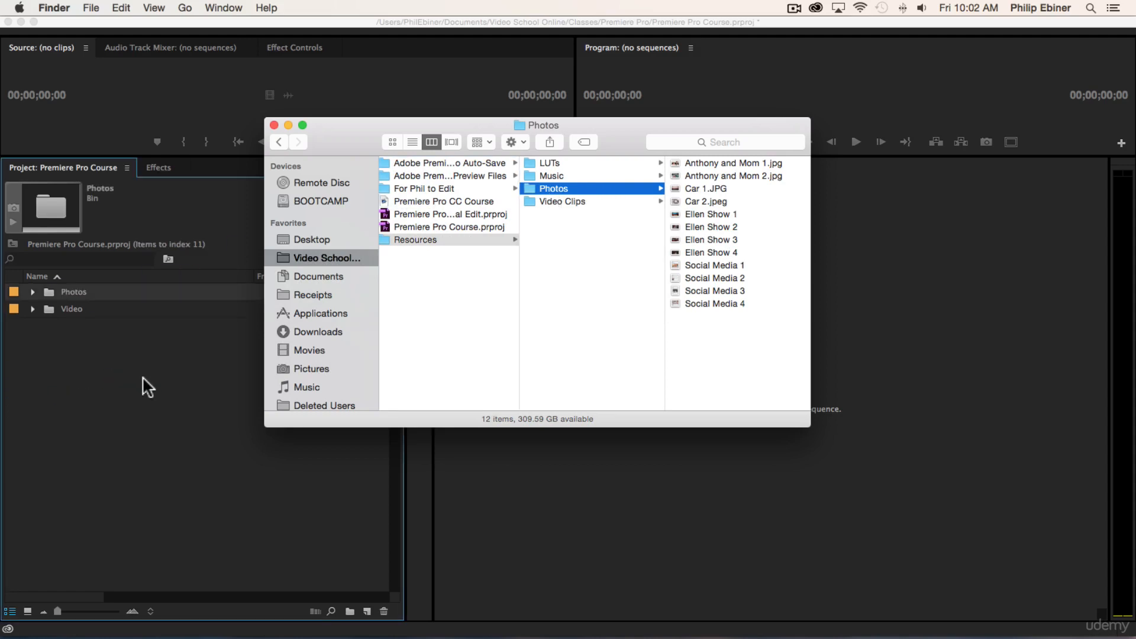
left_click(76, 365)
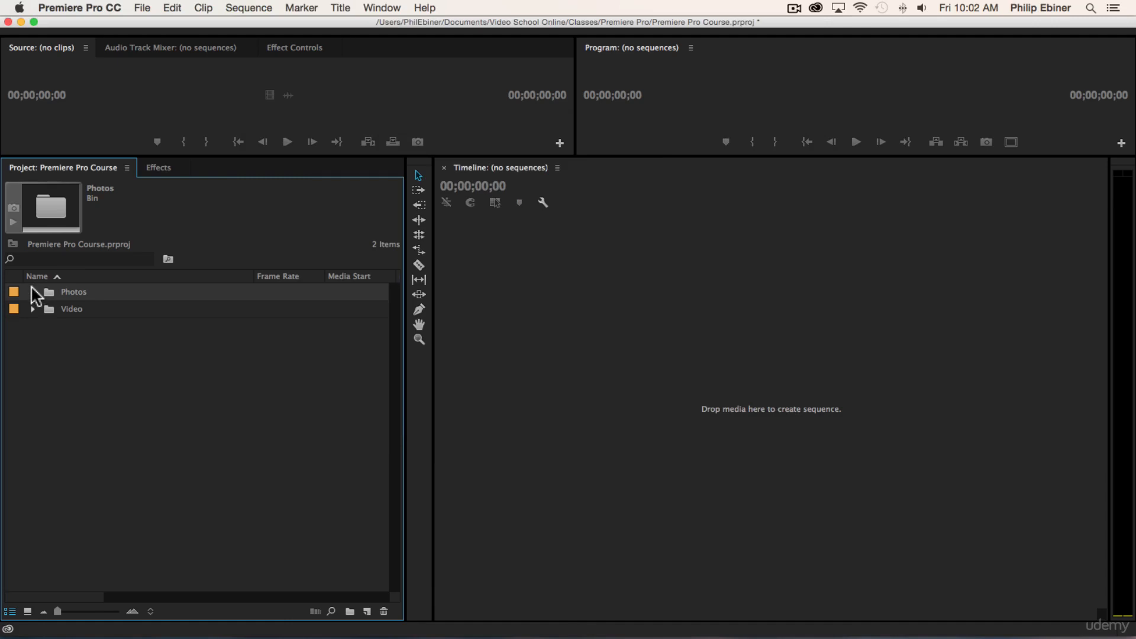
Step: Import the Music folder from Resources into the project root and check the new bin's contents, leaving it collapsed
key("super+Tab")
left_click(551, 176)
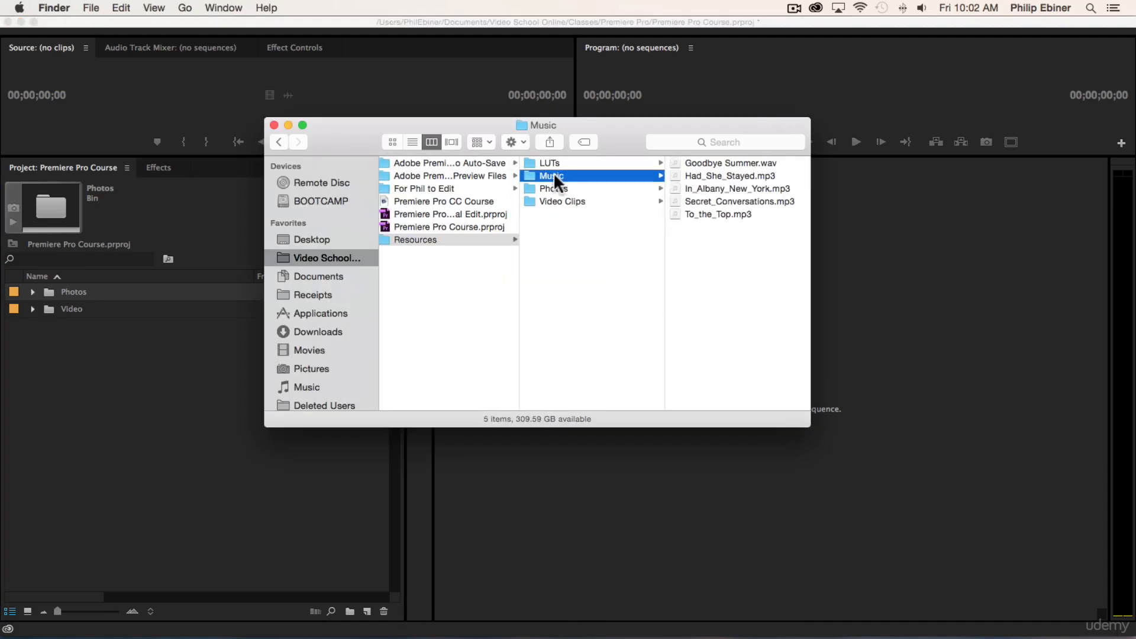
left_click_drag(552, 174, 58, 385)
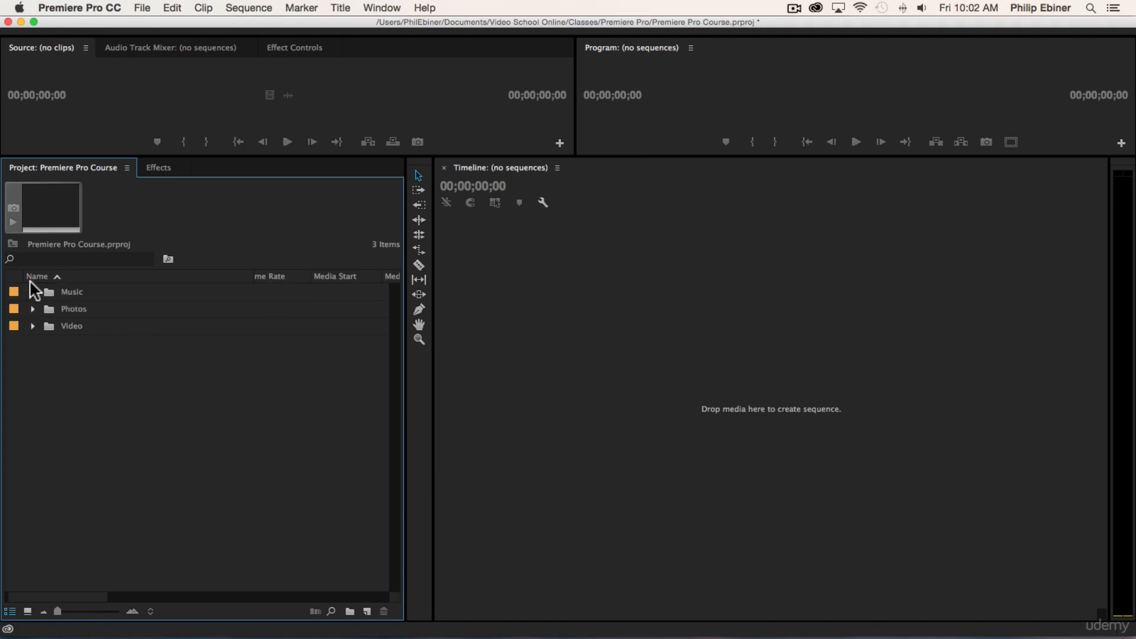
left_click(33, 291)
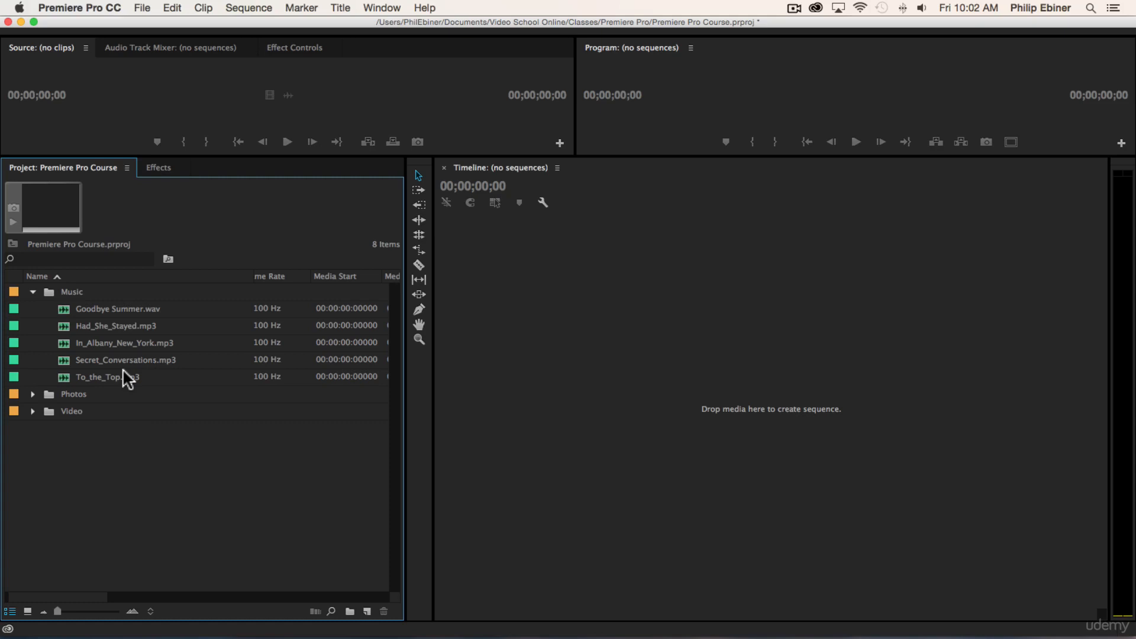
left_click(32, 290)
Step: Look inside the LUTs folder of Resources in Finder, then return to Premiere Pro without importing it
key("super+Tab")
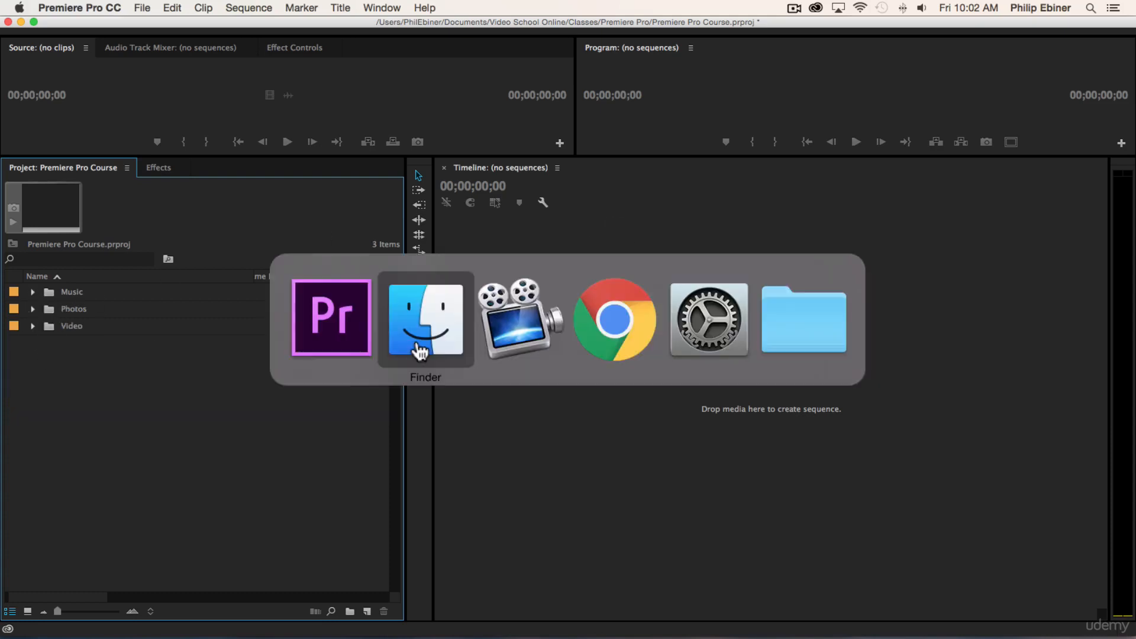
left_click(553, 162)
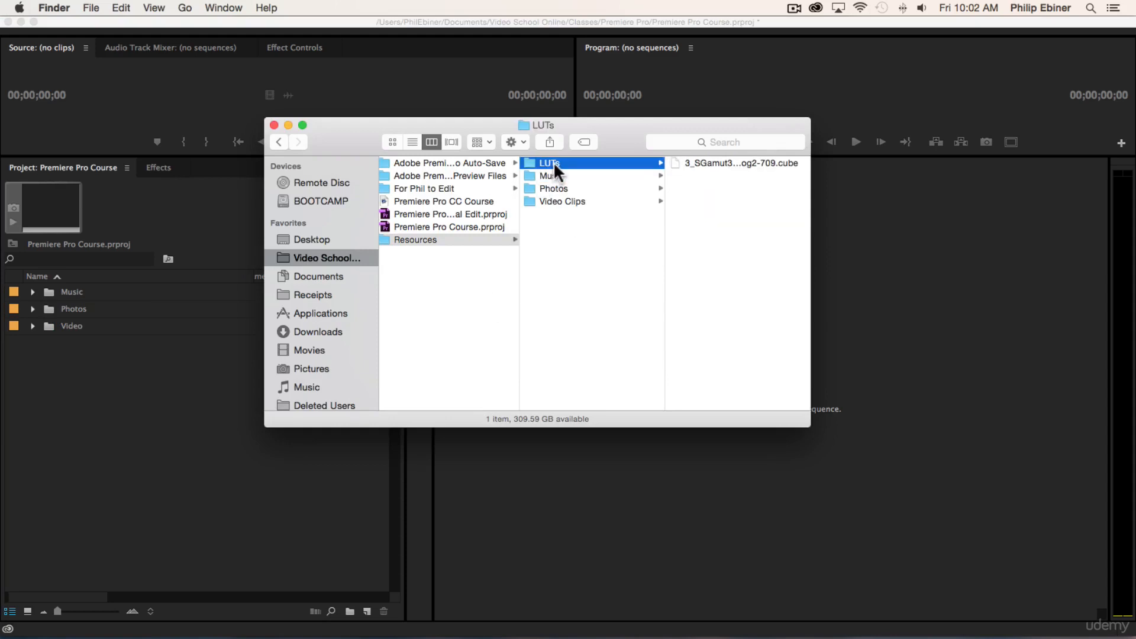
left_click(181, 400)
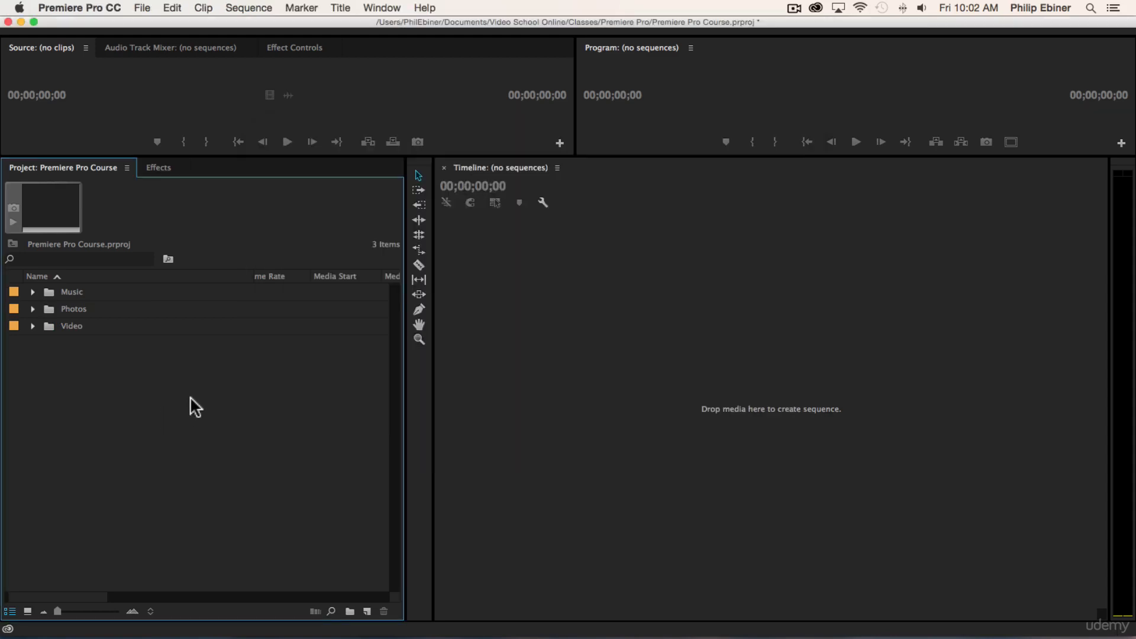
Step: Create a new bin named broll inside the Video bin
left_click(32, 325)
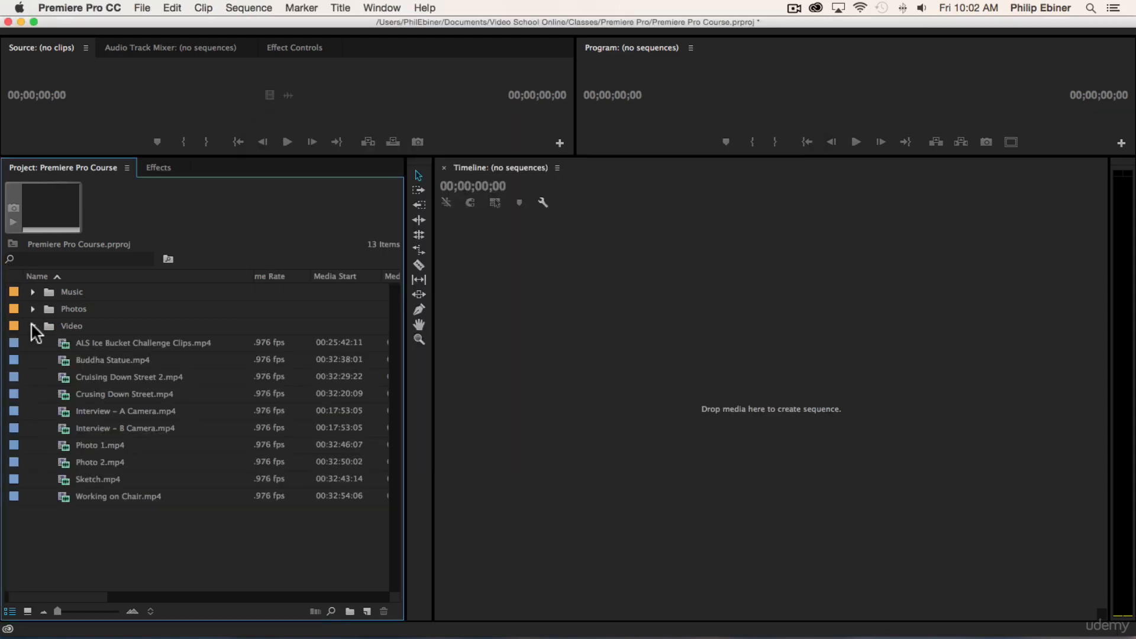
left_click(65, 324)
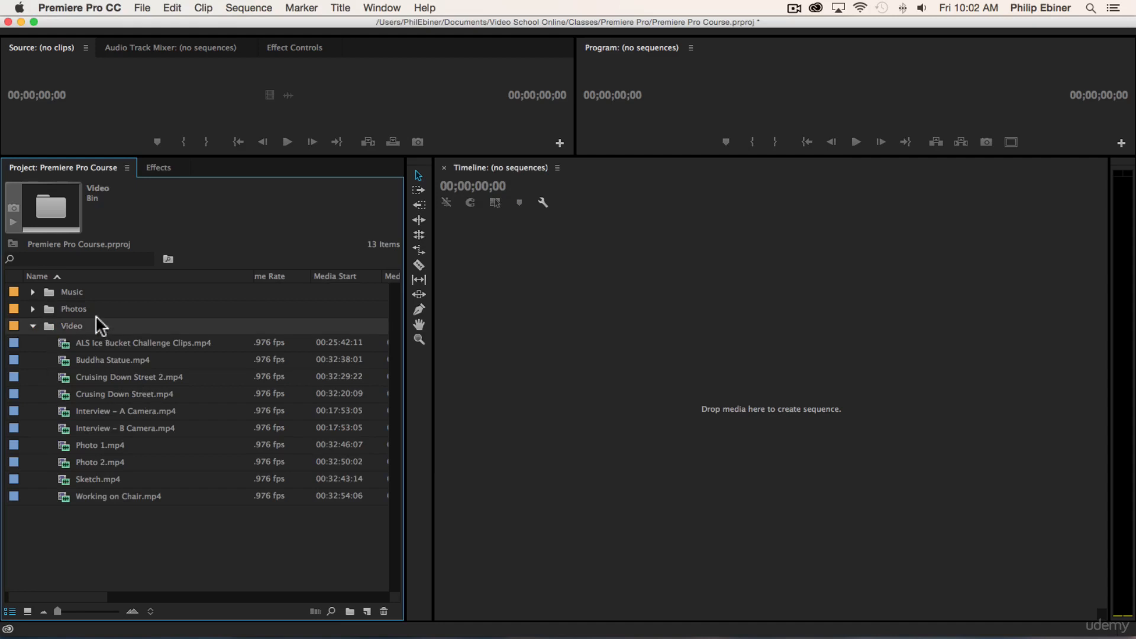
left_click(350, 611)
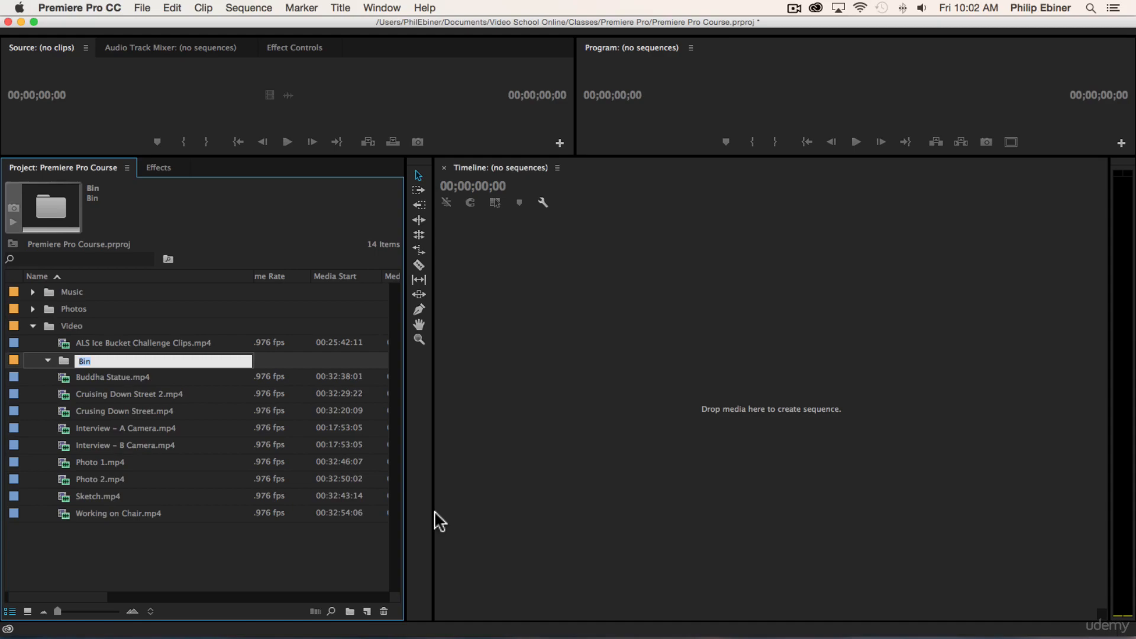
type("B-Roll")
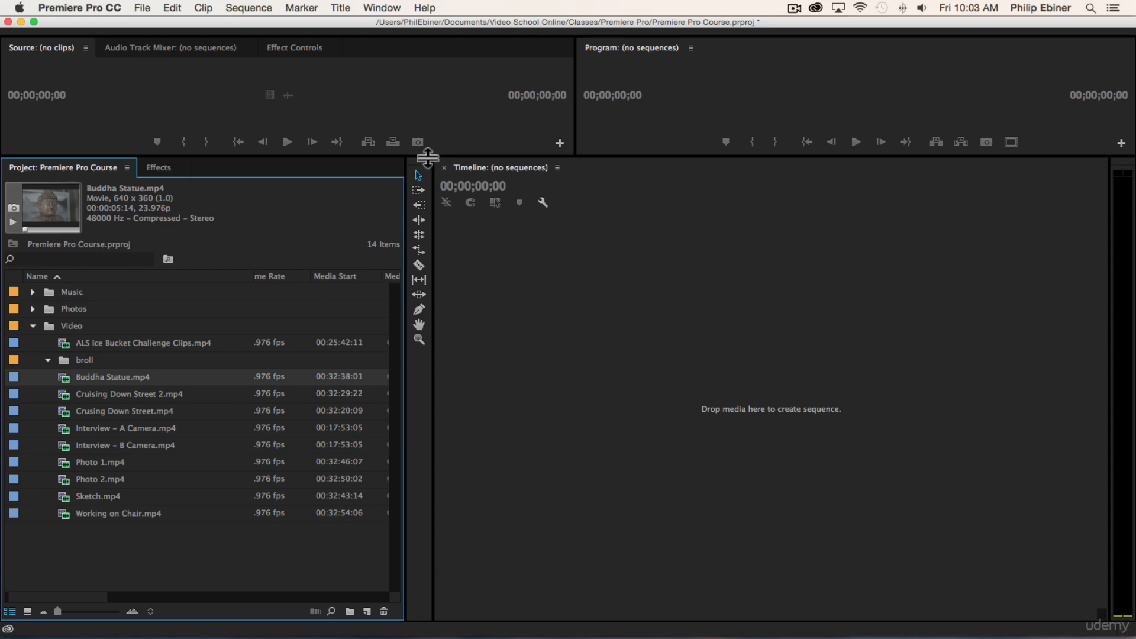
Step: Enlarge the Source and Program monitors and preview the Interview – A Camera and Interview – B Camera clips
left_click_drag(429, 155, 496, 323)
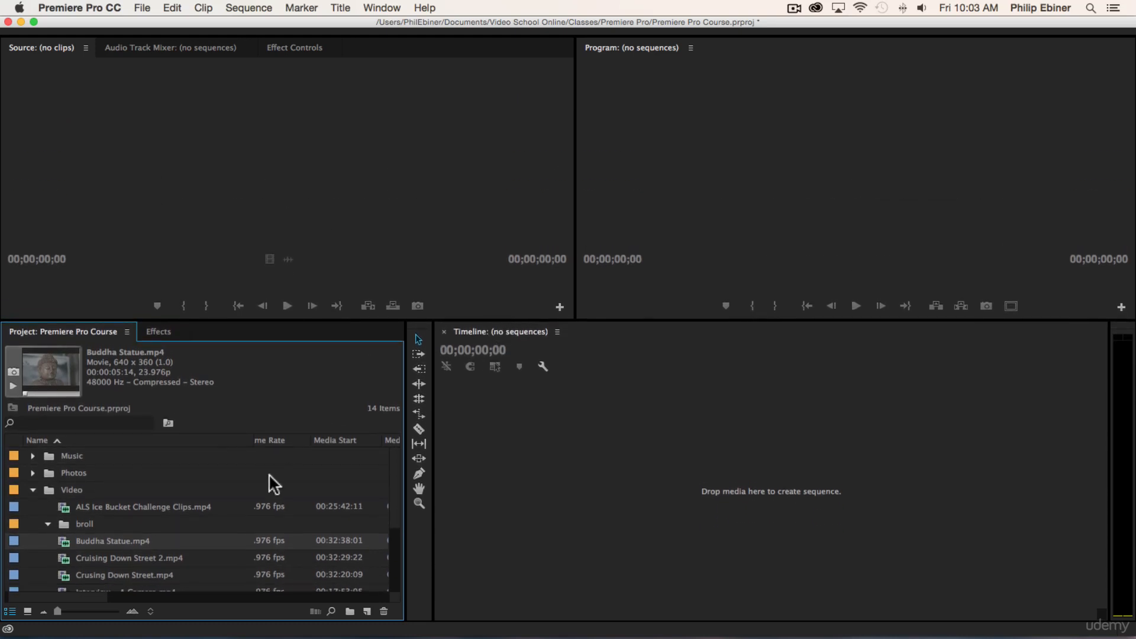
scroll(266, 476, "down", 5)
double_click(122, 506)
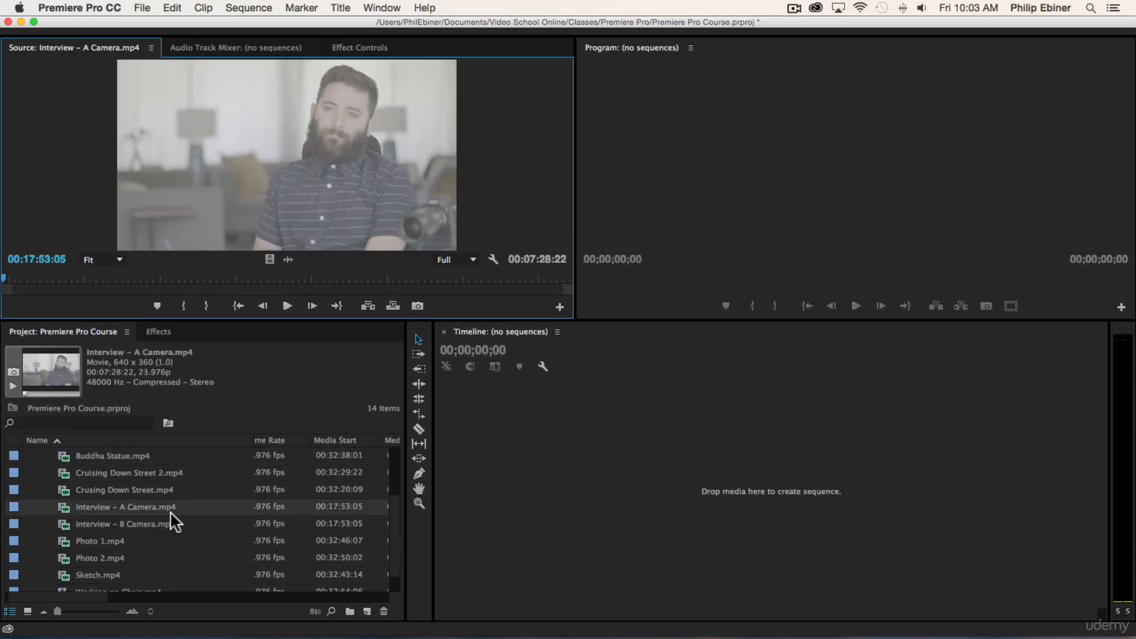
double_click(167, 521)
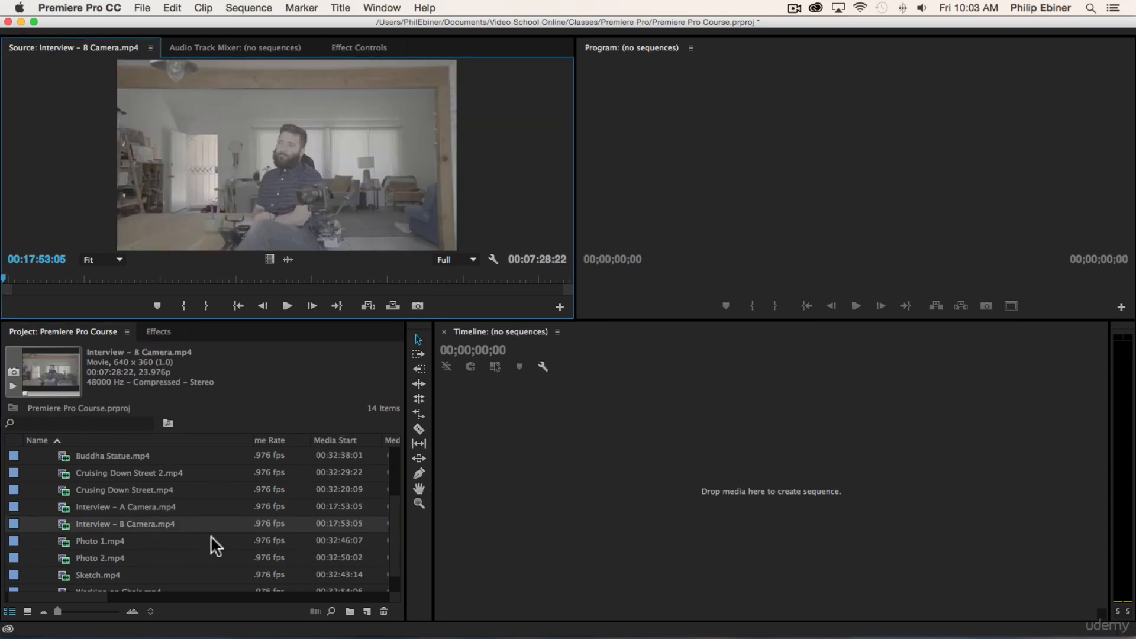
left_click_drag(145, 273, 279, 274)
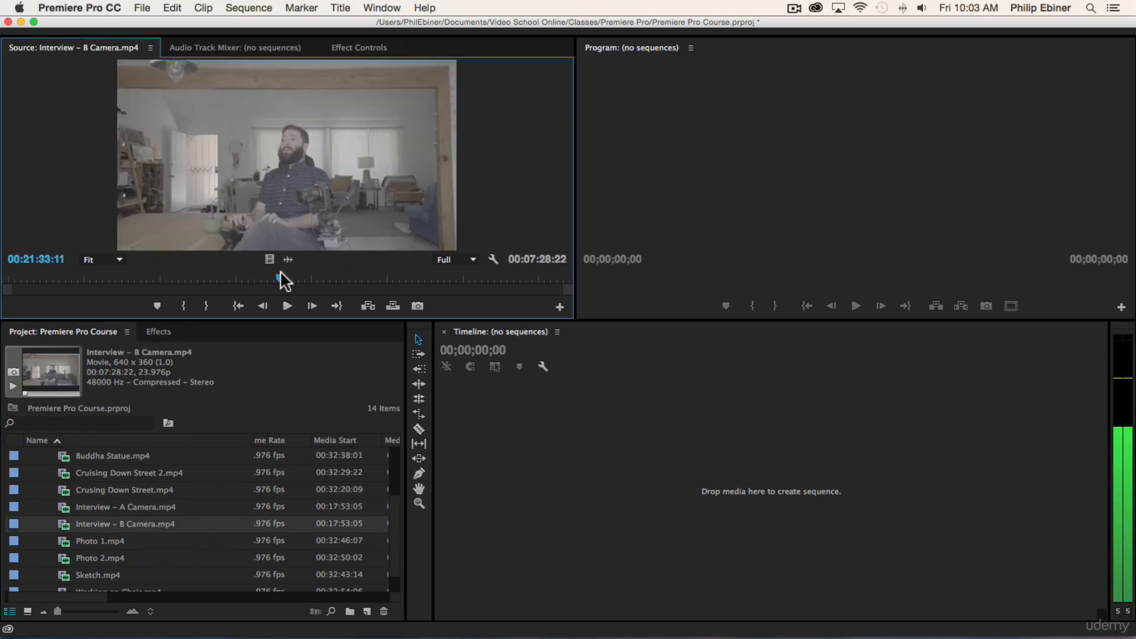
Step: Preview the Cruising Down Street 2.mp4 clip by playing a few seconds of it
scroll(112, 502, "up", 2)
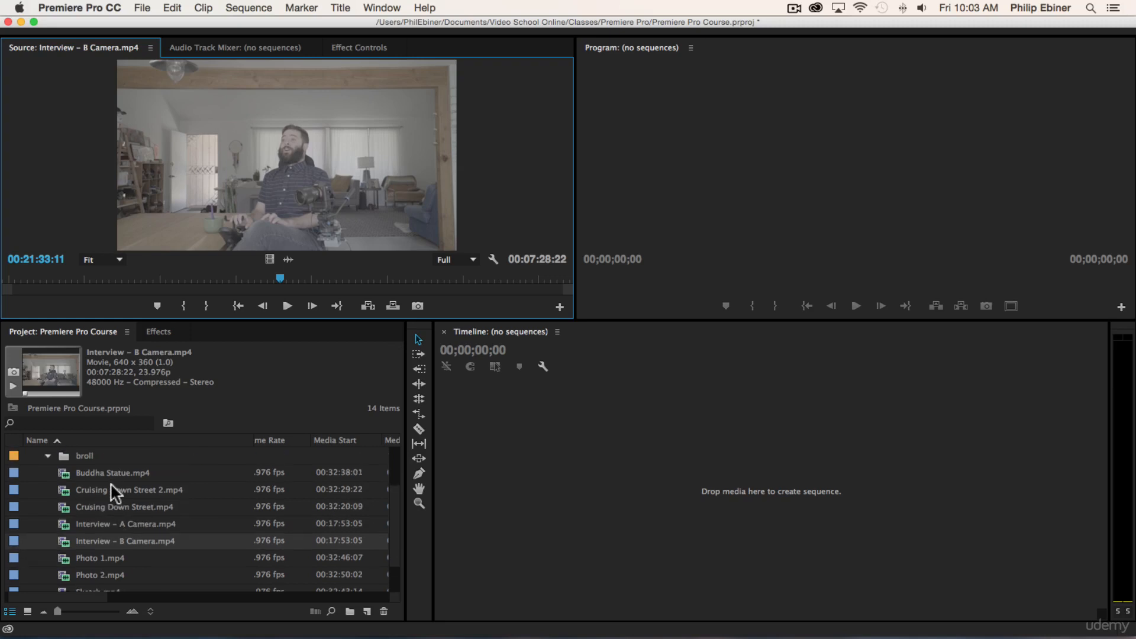
double_click(112, 482)
left_click(288, 305)
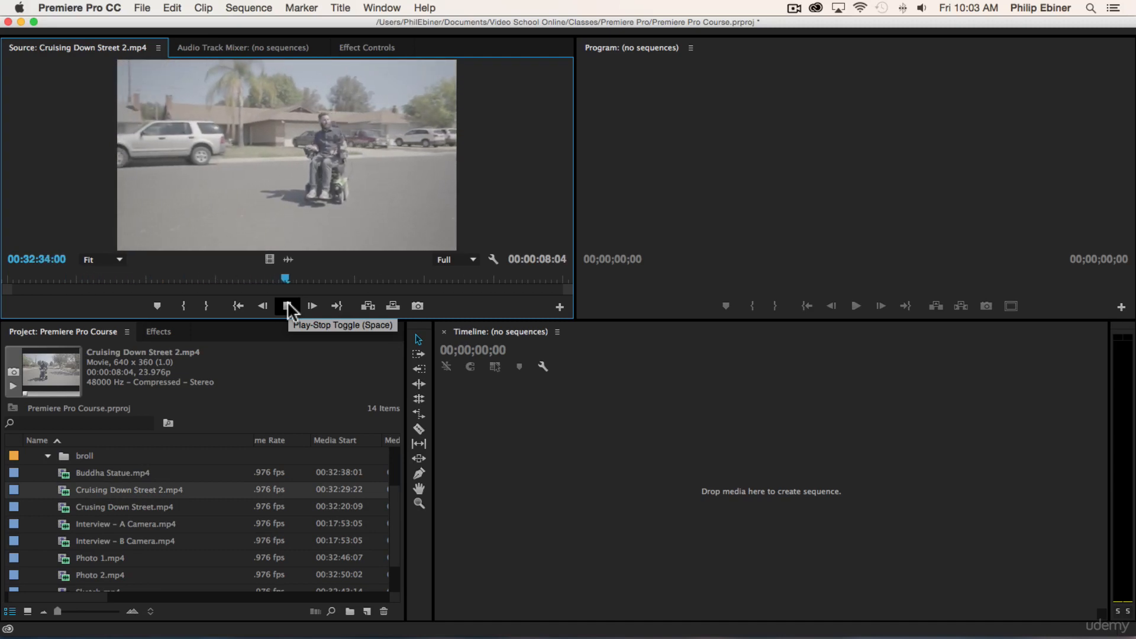
left_click(288, 306)
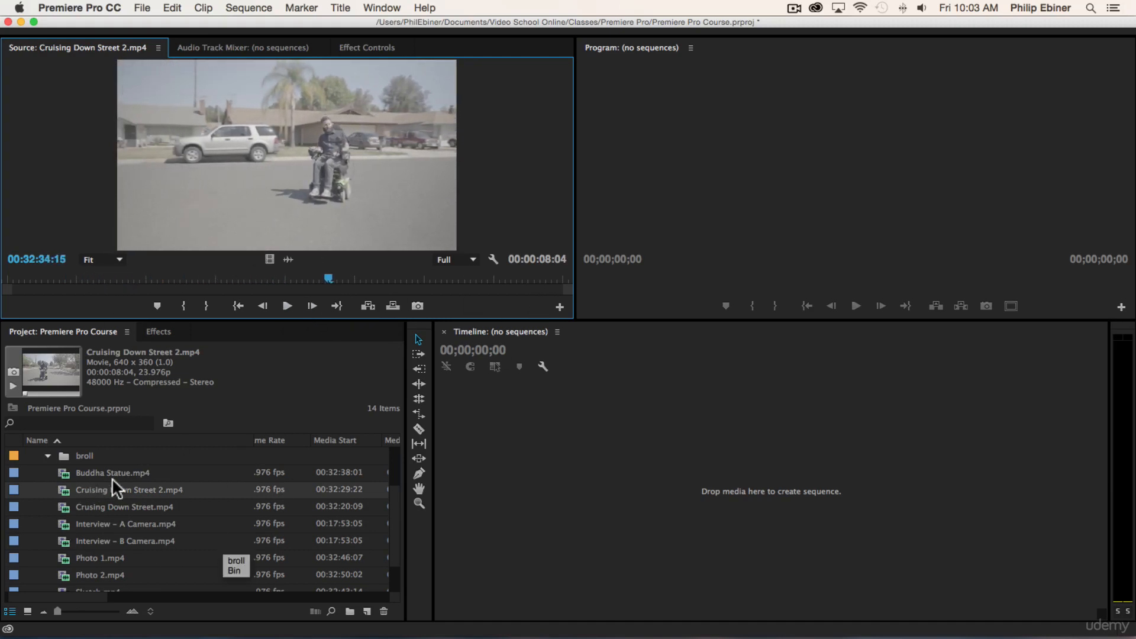
Step: Move the ALS Ice Bucket Challenge Clips, Buddha Statue, Cruising Down Street 2 and Crusing Down Street clips into the broll bin
scroll(131, 467, "up", 2)
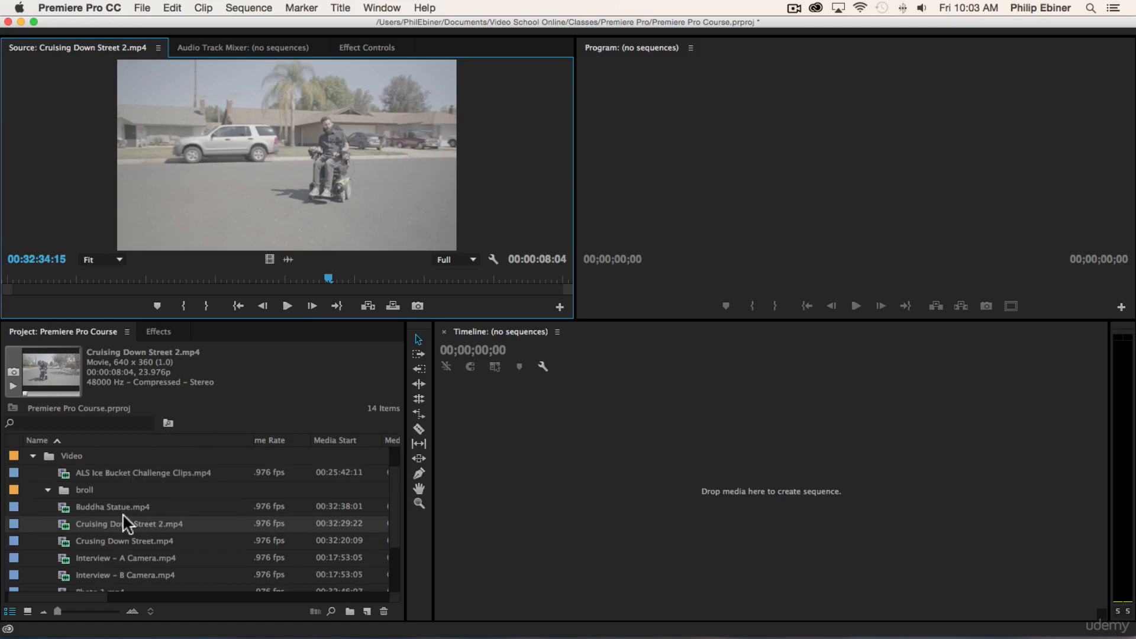
left_click(122, 537)
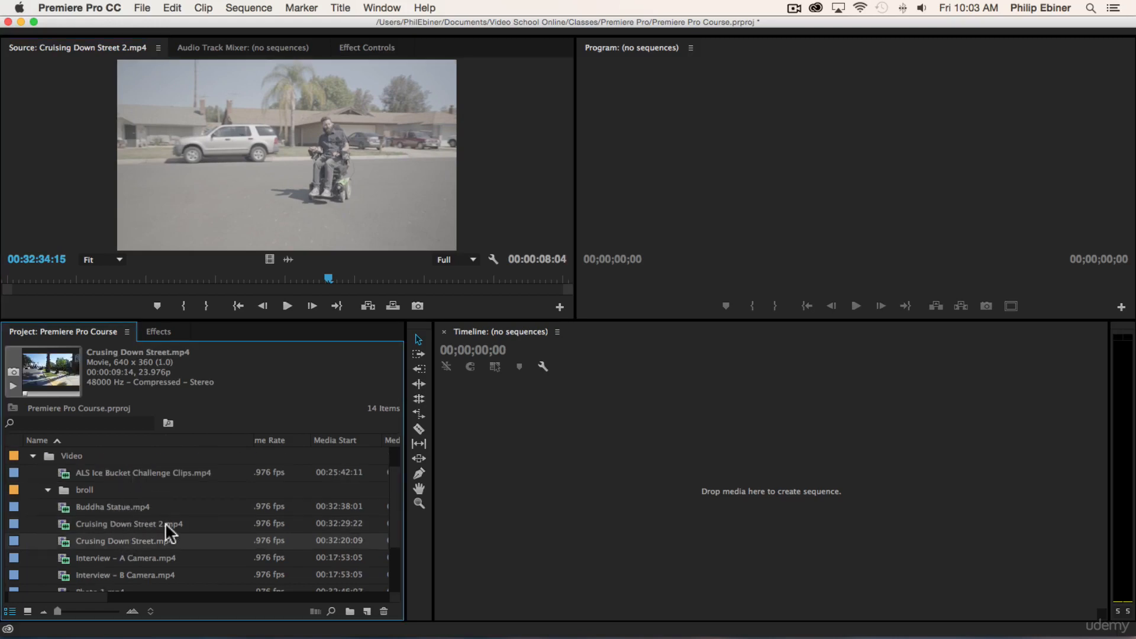
left_click(111, 506, "shift")
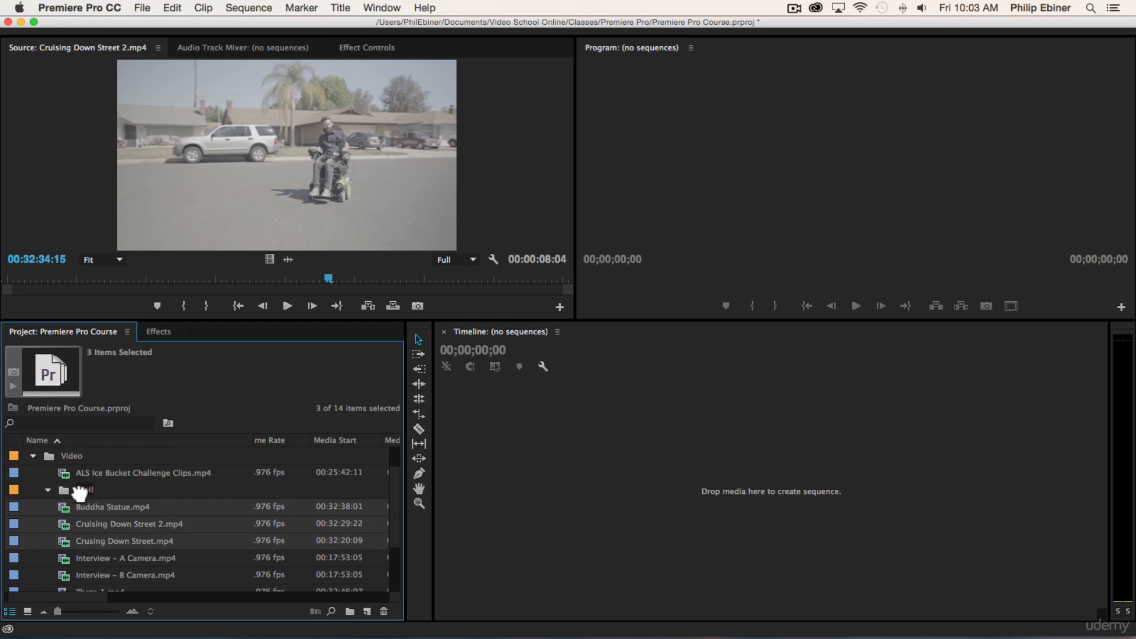
left_click_drag(80, 492, 81, 488)
Step: Move the Photo 1, Photo 2, Sketch and Working on Chair clips into the broll bin and collapse it
scroll(135, 507, "down", 4)
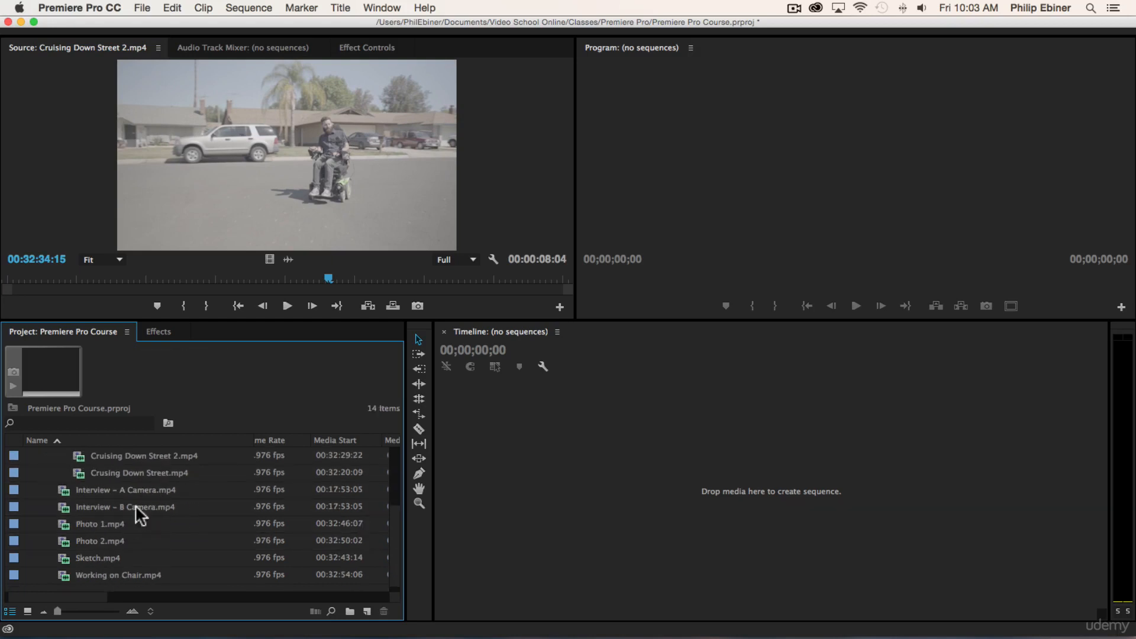
left_click(103, 571)
left_click(105, 523, "shift")
scroll(118, 517, "up", 6)
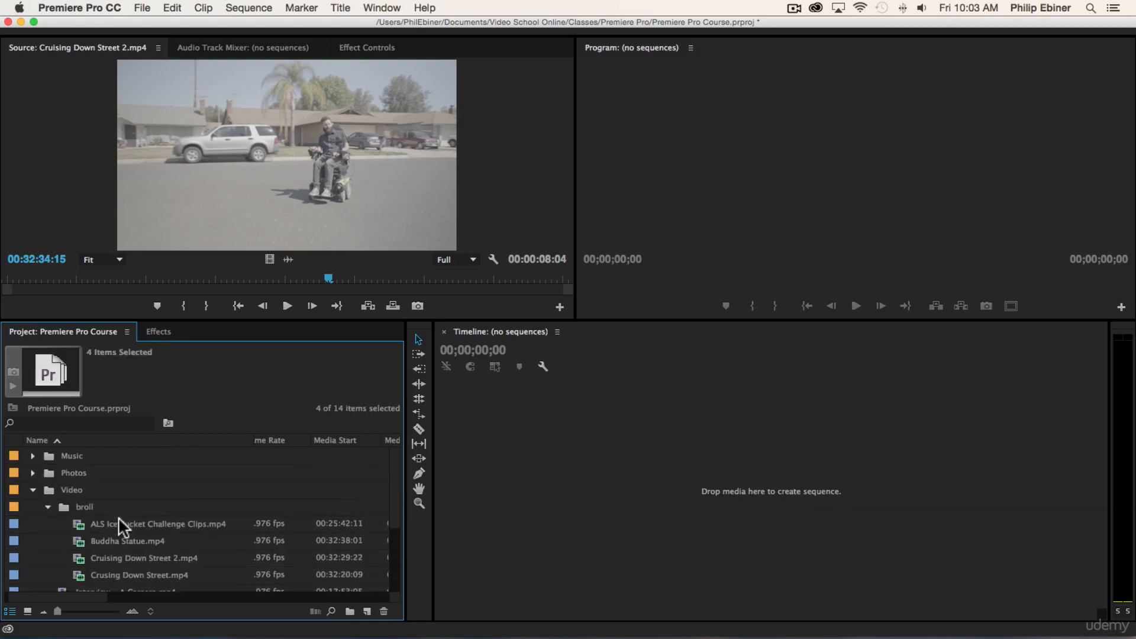
scroll(118, 521, "down", 1)
scroll(108, 547, "down", 1)
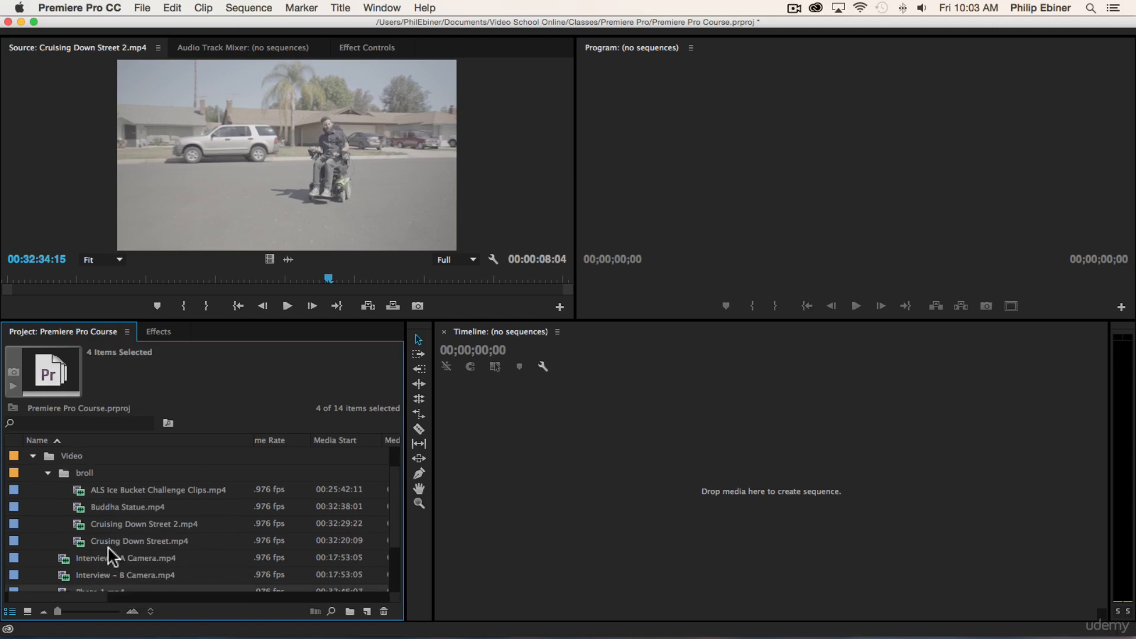
left_click_drag(93, 584, 95, 473)
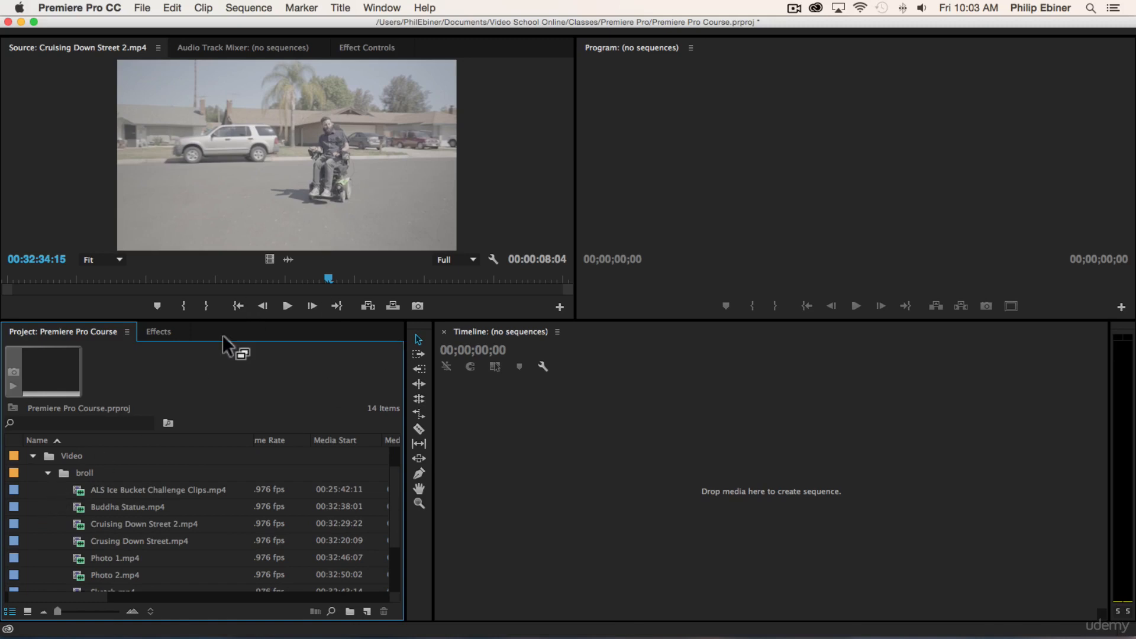
left_click(48, 472)
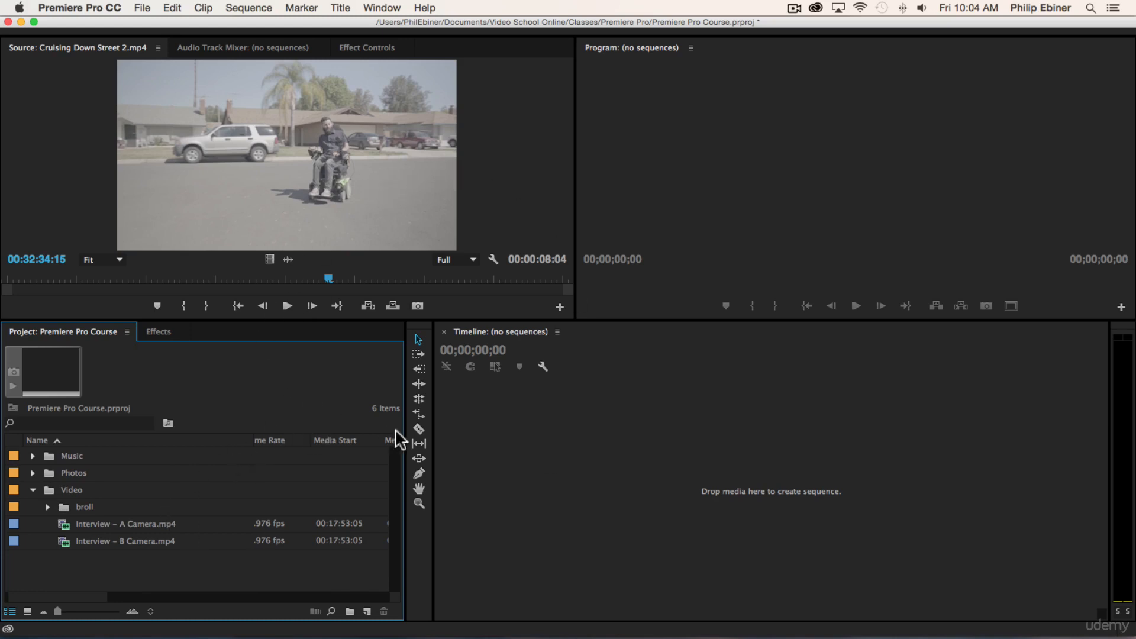
Step: Create another bin named interview inside the Video bin
left_click(63, 489)
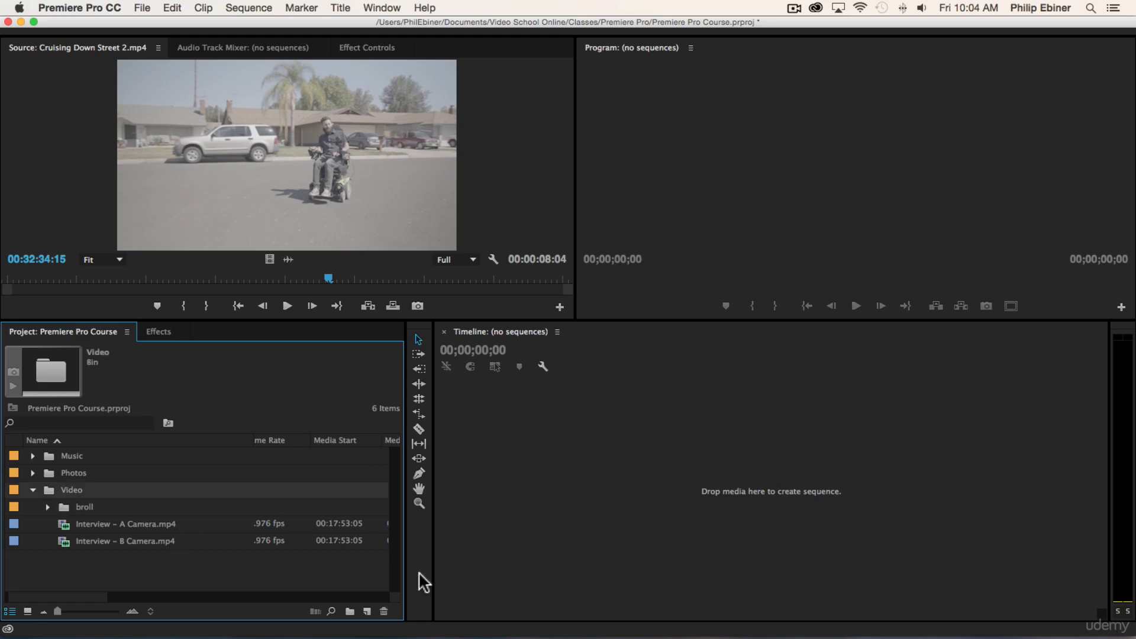
left_click(350, 611)
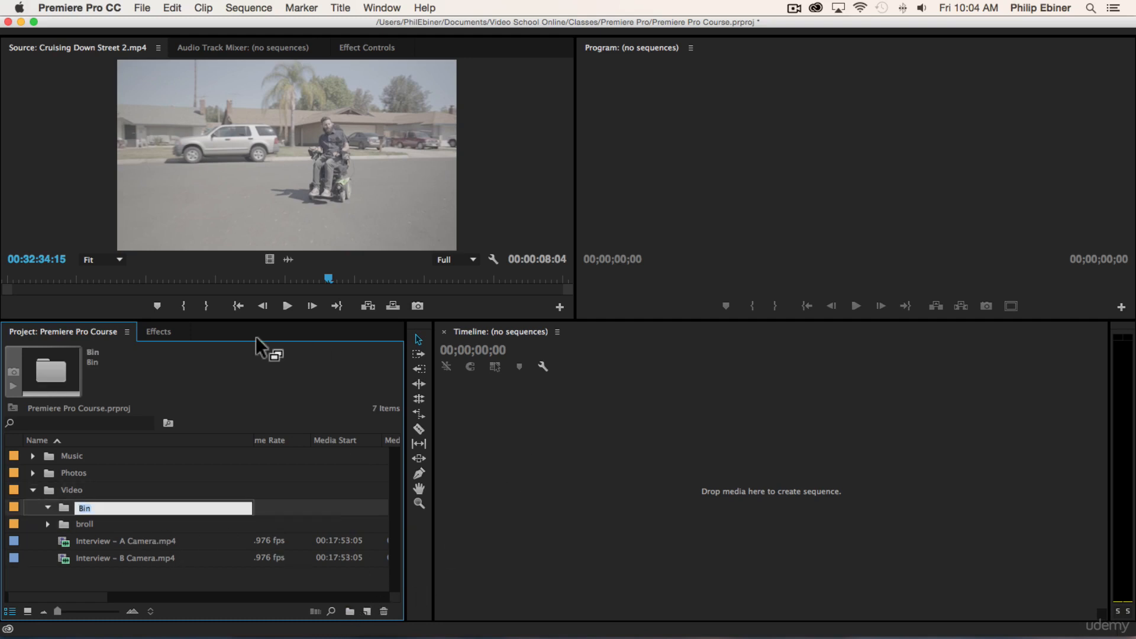
type("interview")
key("Tab")
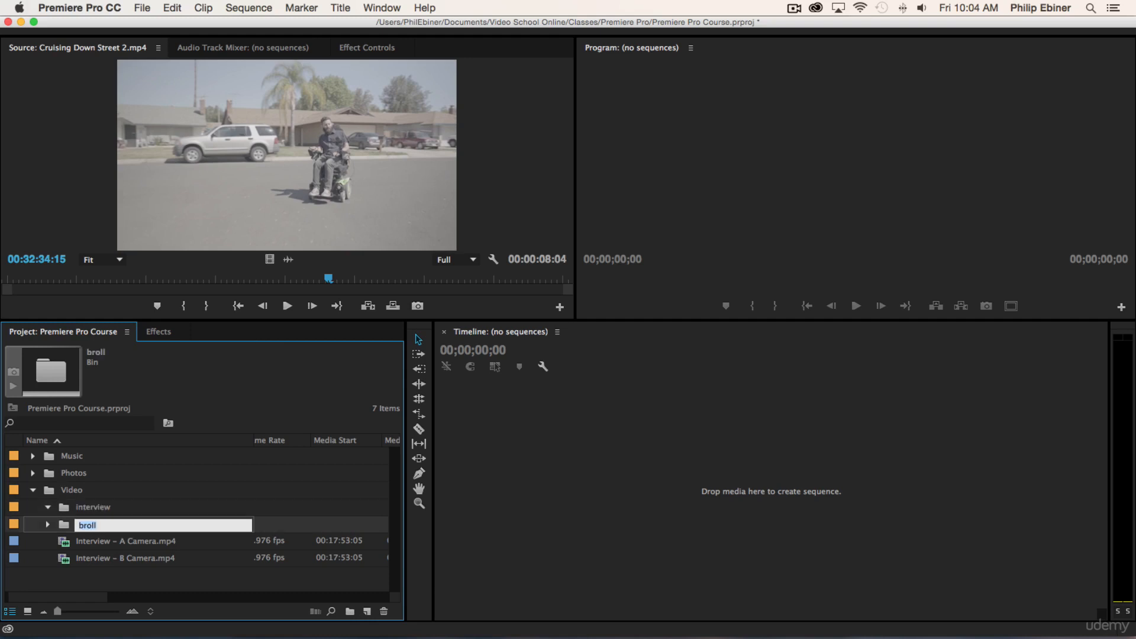
Step: Move the Interview – A Camera and B Camera clips into the interview bin, and collapse the interview and Video bins
left_click(122, 558)
left_click(130, 541, "shift")
left_click_drag(130, 540, 87, 509)
left_click(47, 507)
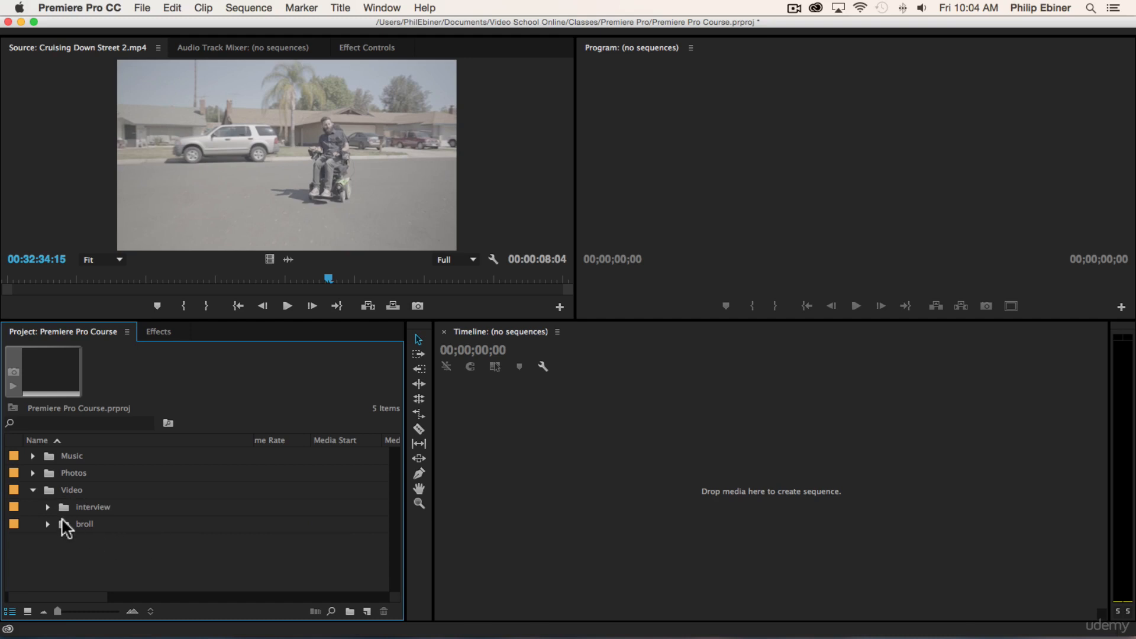
left_click(33, 488)
Step: Switch to Finder, review the contents of the Music, Photos and Video Clips folders in Resources, and return to Premiere Pro
key("super+Tab")
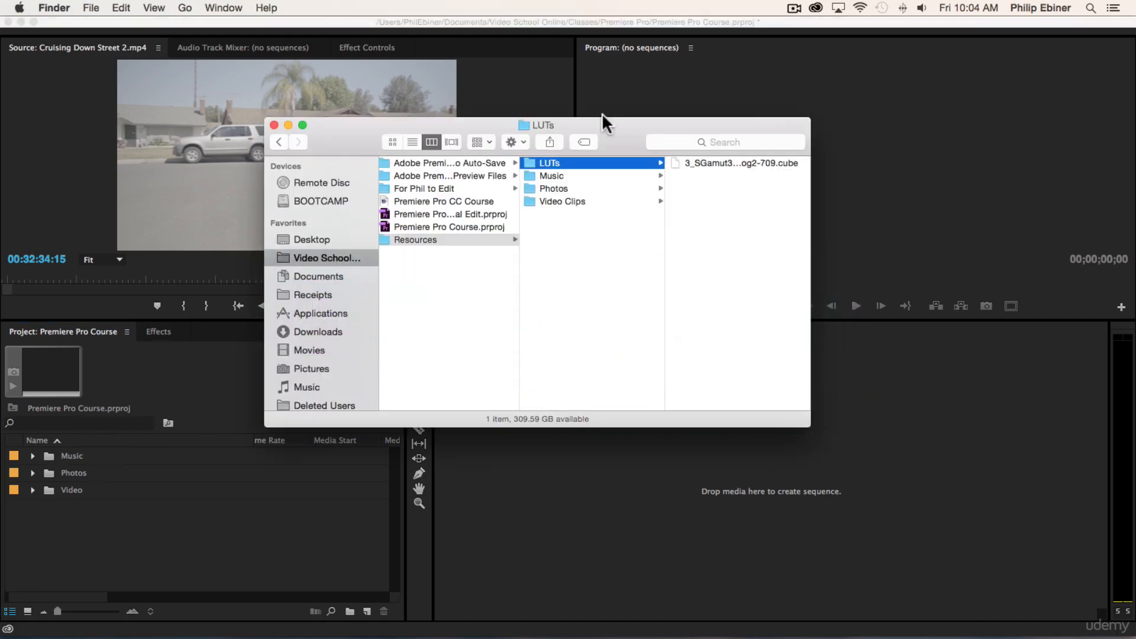
left_click(565, 173)
left_click(555, 187)
left_click(560, 202)
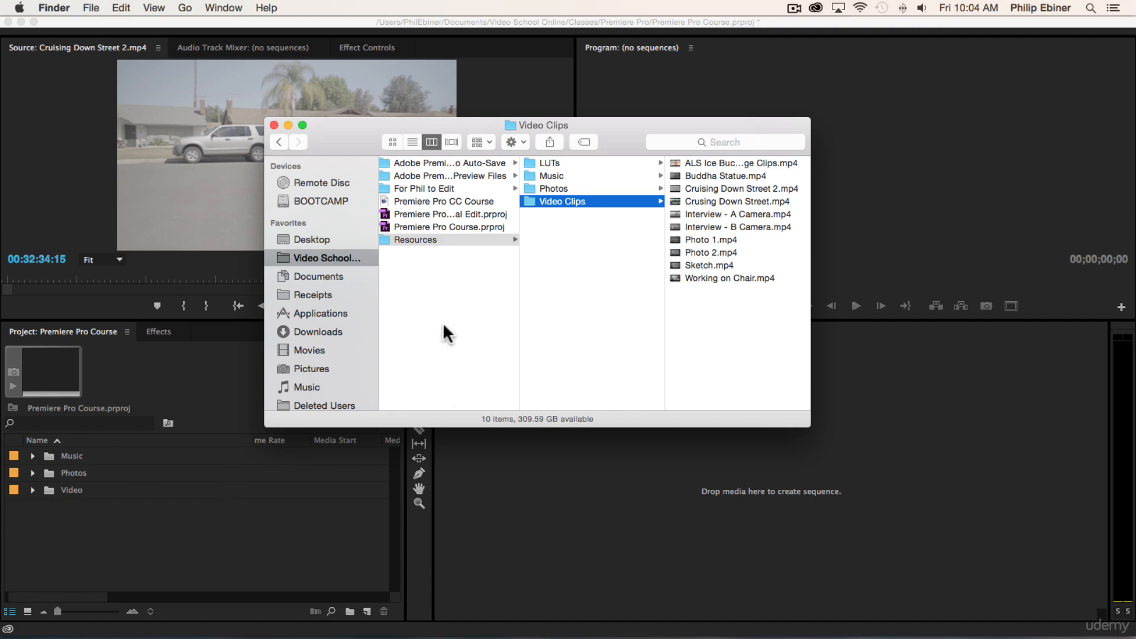
key("Left")
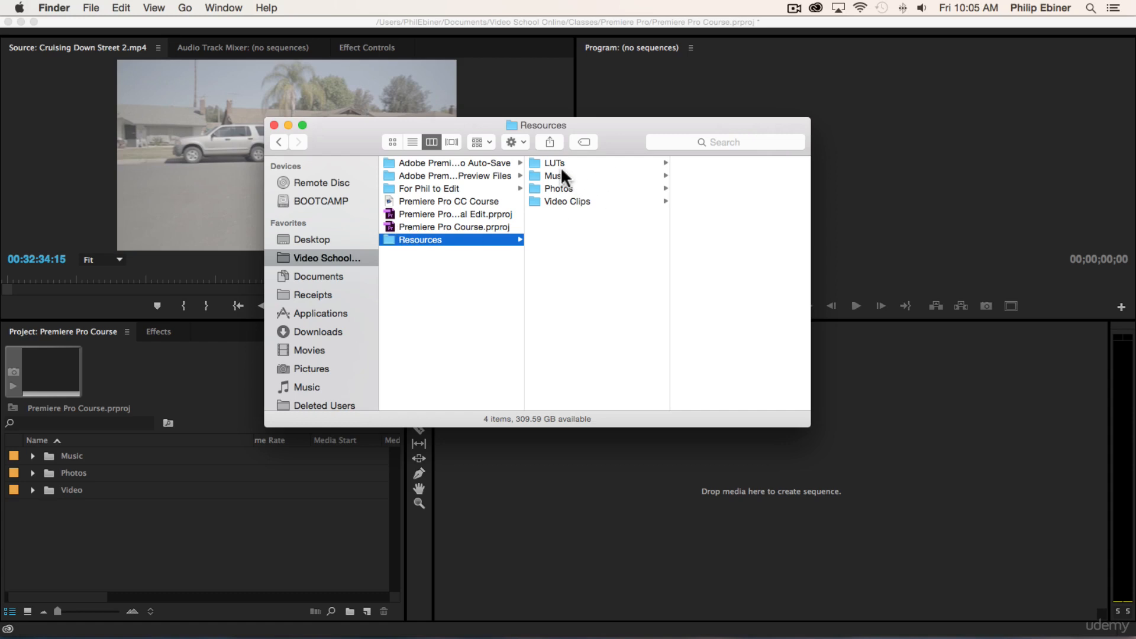
left_click(151, 517)
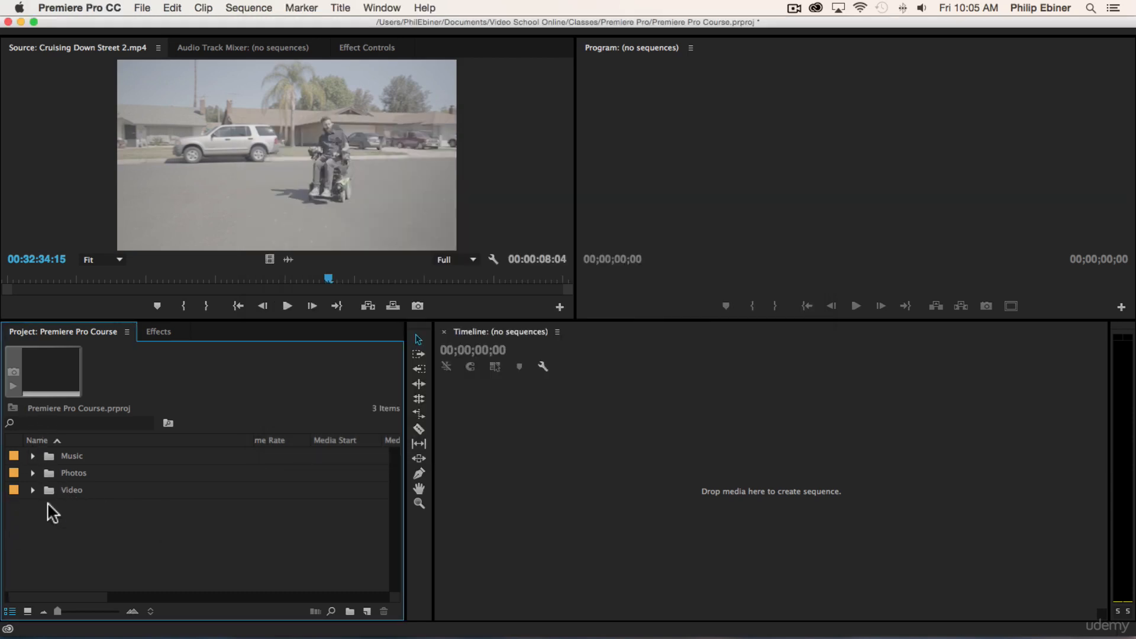
Step: Expand the Video and broll bins and preview the Photo 1 and Photo 2 clips in the Source monitor
left_click(32, 490)
left_click(47, 523)
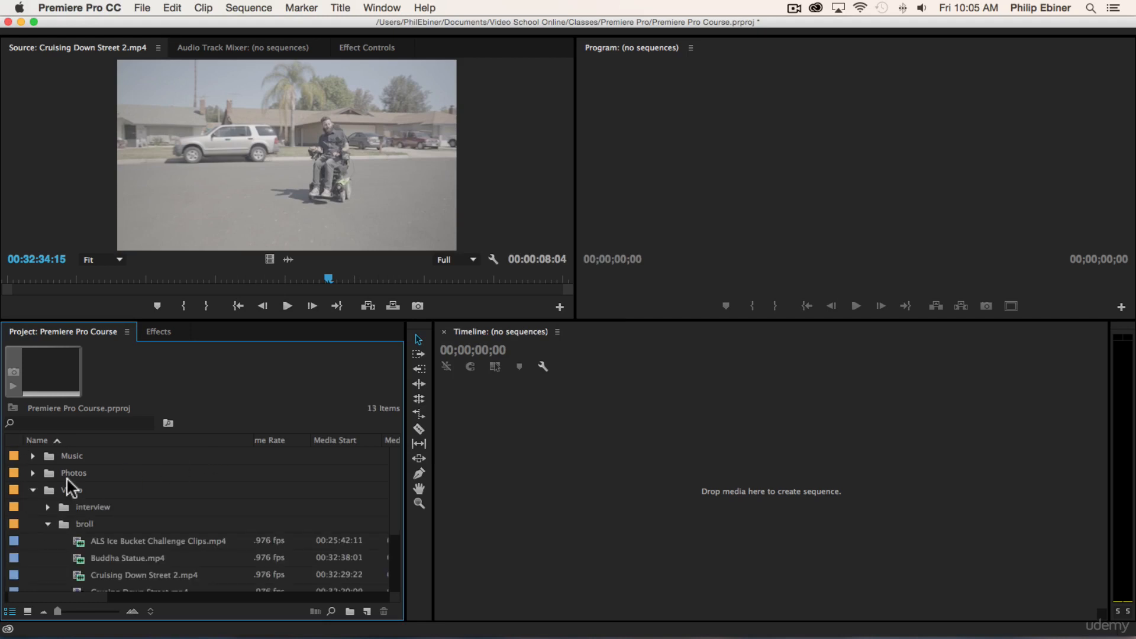
scroll(136, 498, "down", 3)
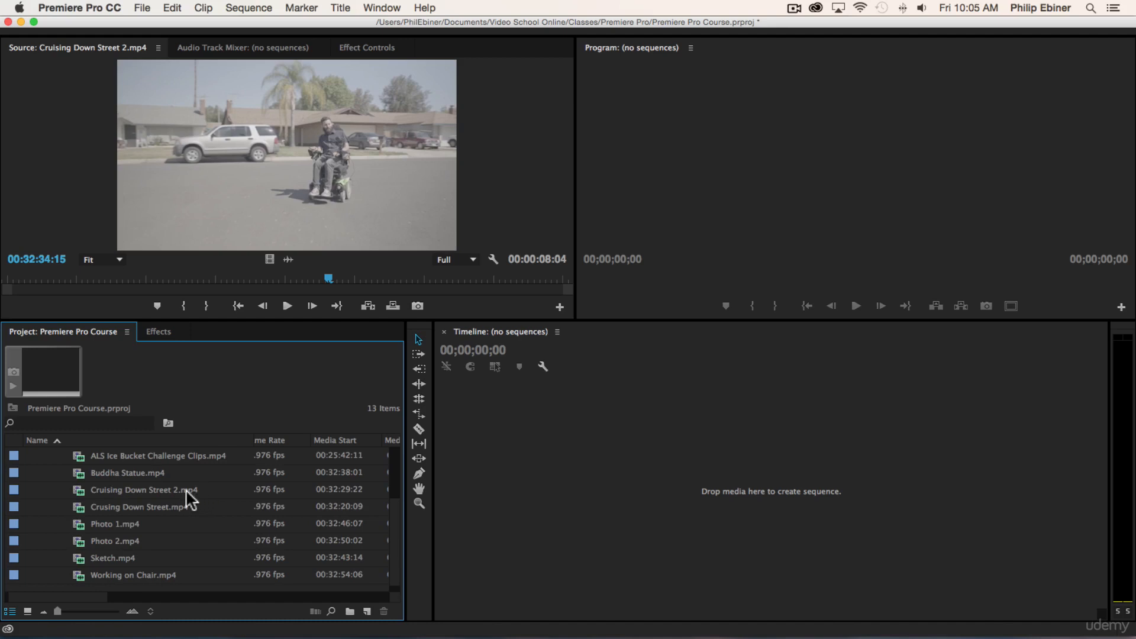
double_click(77, 518)
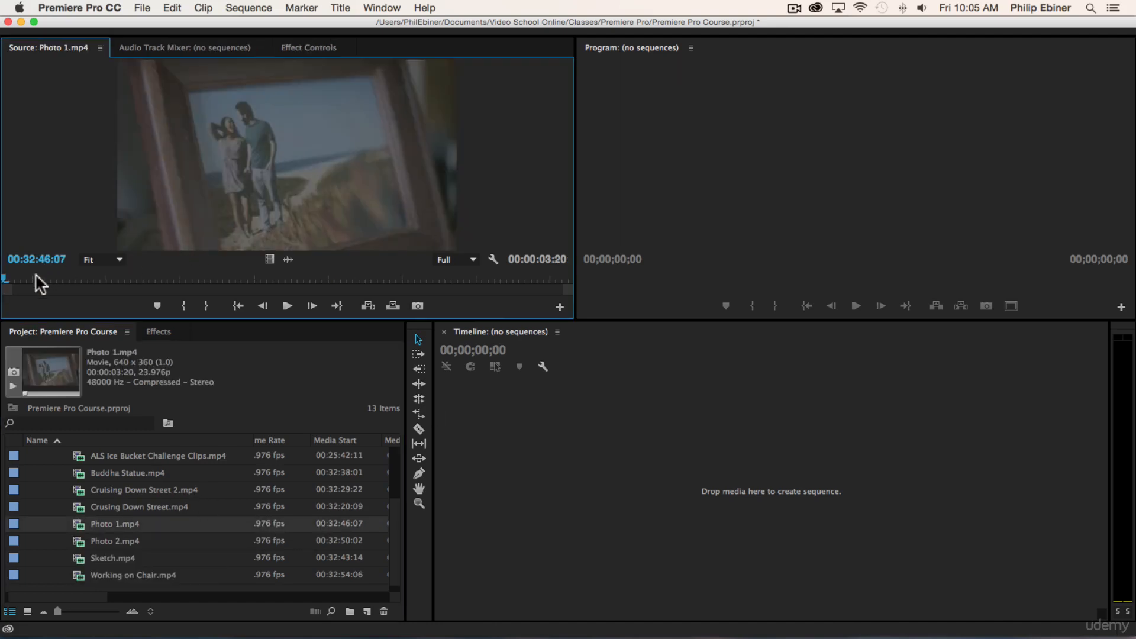
double_click(108, 541)
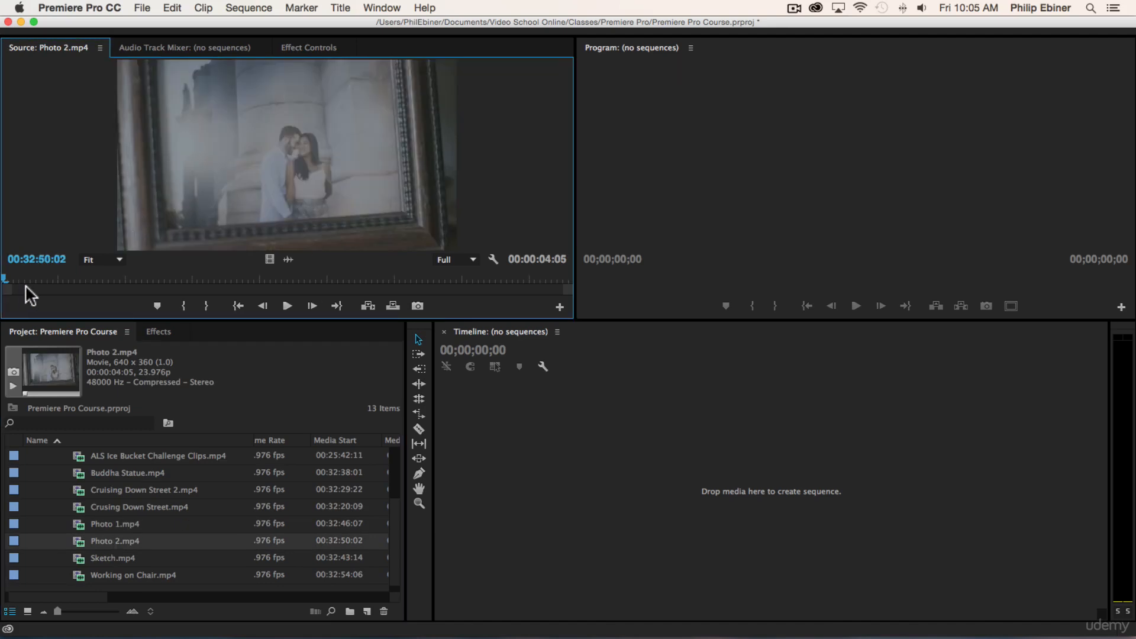
Step: Rename the Photo 1.mp4 clip in the broll bin as "Photo of", the couple's first names, and "at beach"
double_click(85, 524)
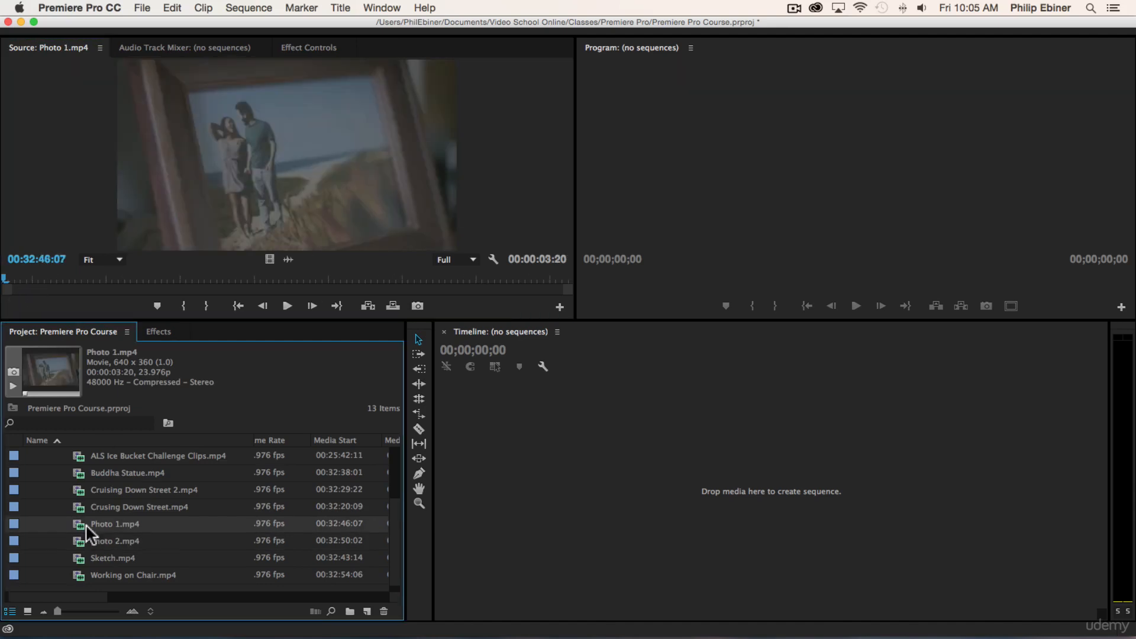
left_click(199, 525)
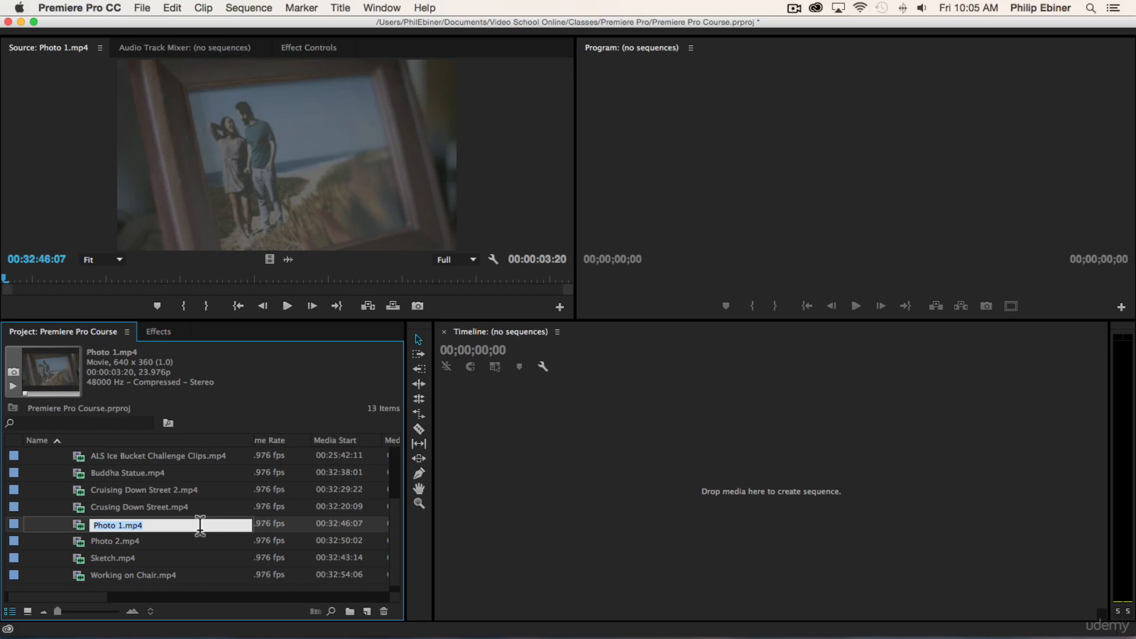
type("Photo of Anth")
type("ony and Laarne ")
type("at Beech")
key("BackSpace")
key("BackSpace")
key("BackSpace")
key("BackSpace")
key("BackSpace")
type("beach")
key("Tab")
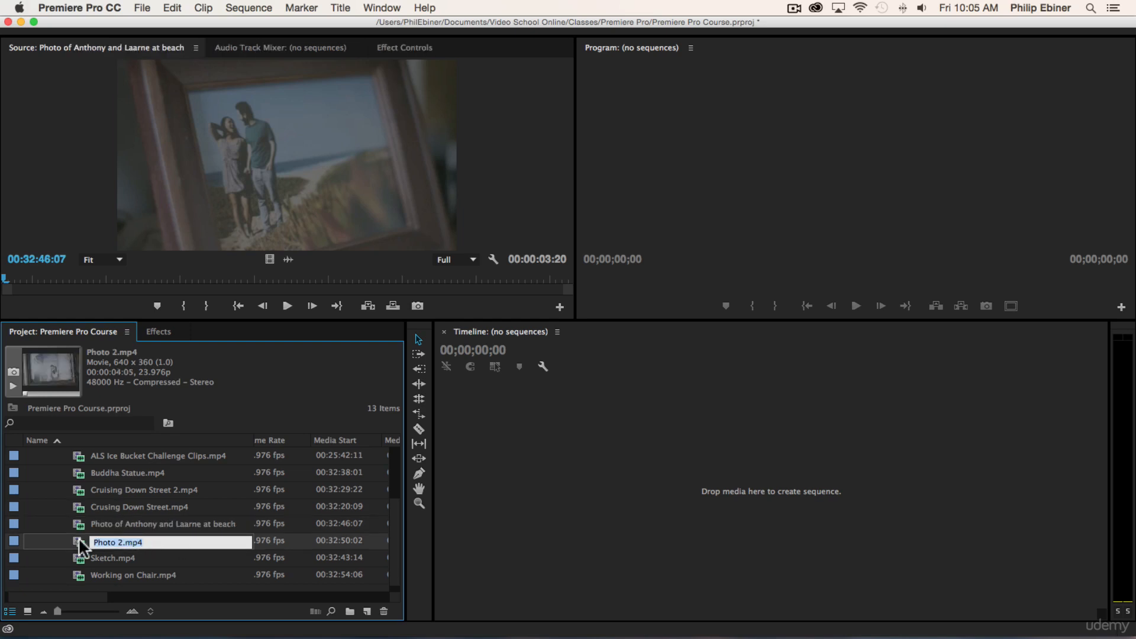
Step: Open Photo 2.mp4 in the Source monitor and rename it as "Photo of", the couple's first names, and "in front of building"
left_click_drag(79, 541, 158, 237)
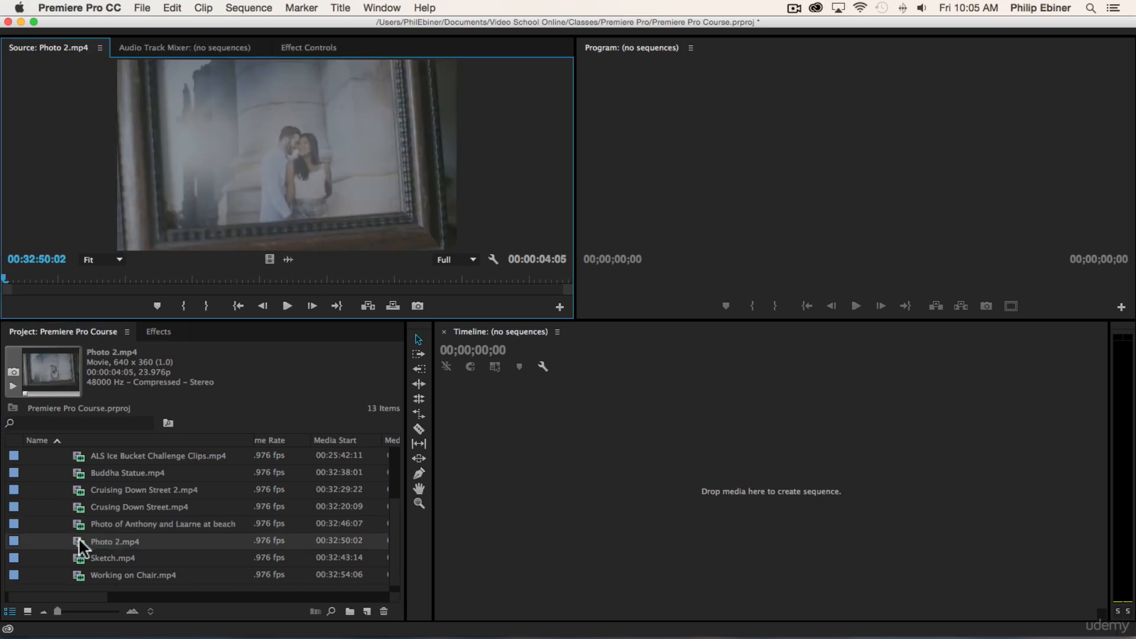
left_click(112, 541)
type("Photo of")
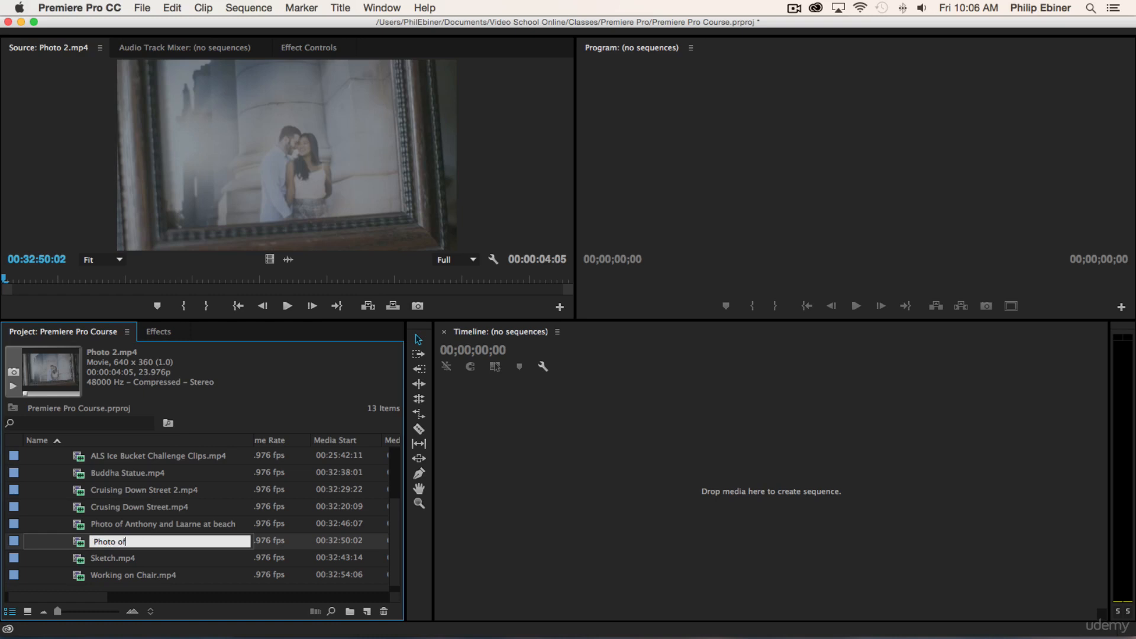
type(" Anthony and Laarne a")
key("BackSpace")
type("in front of building")
key("Tab")
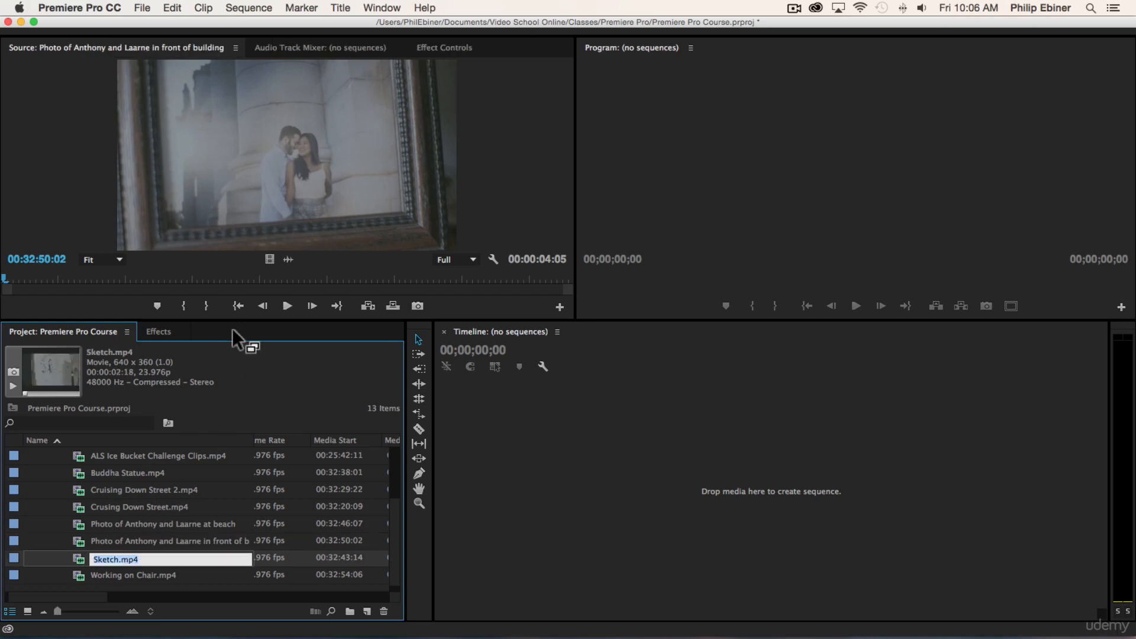
key("Return")
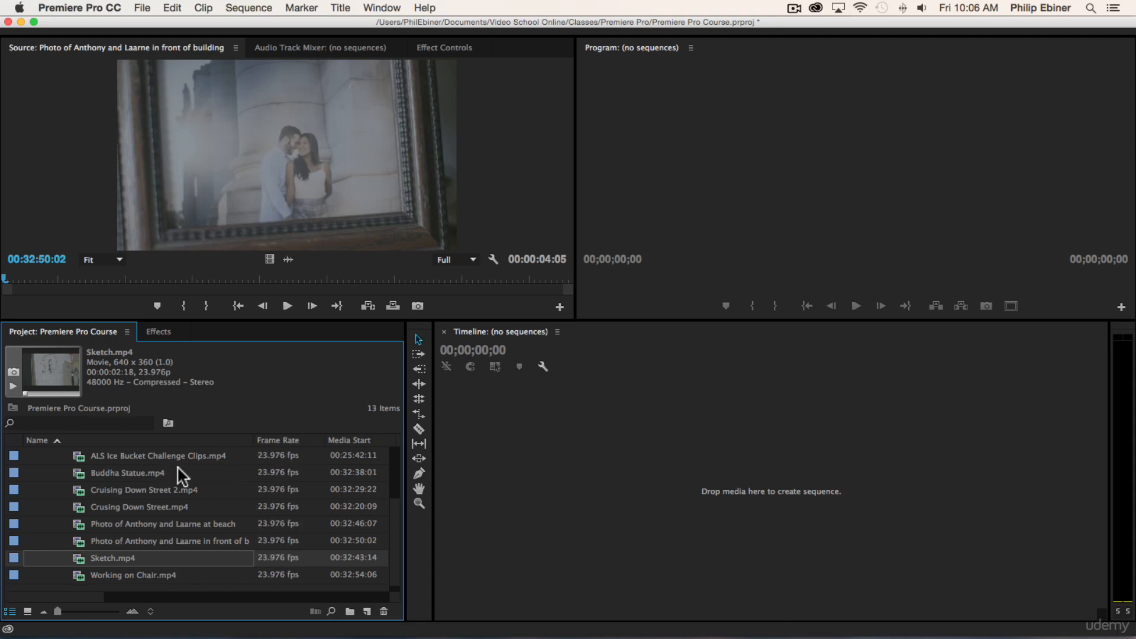
scroll(177, 466, "up", 3)
scroll(178, 467, "down", 1)
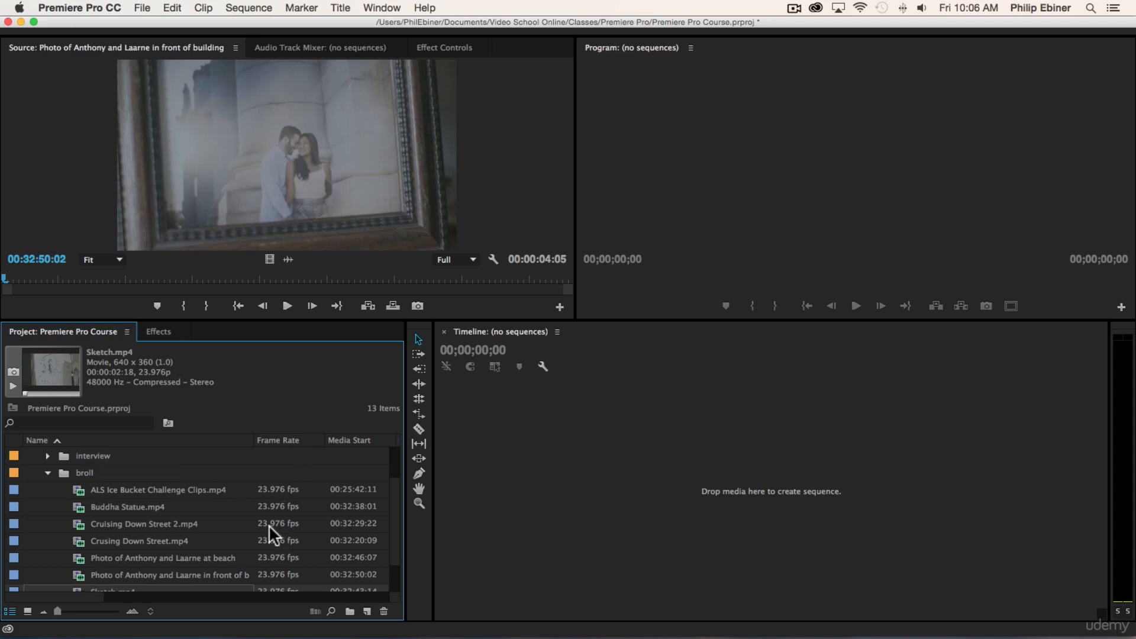
scroll(320, 520, "down", 2)
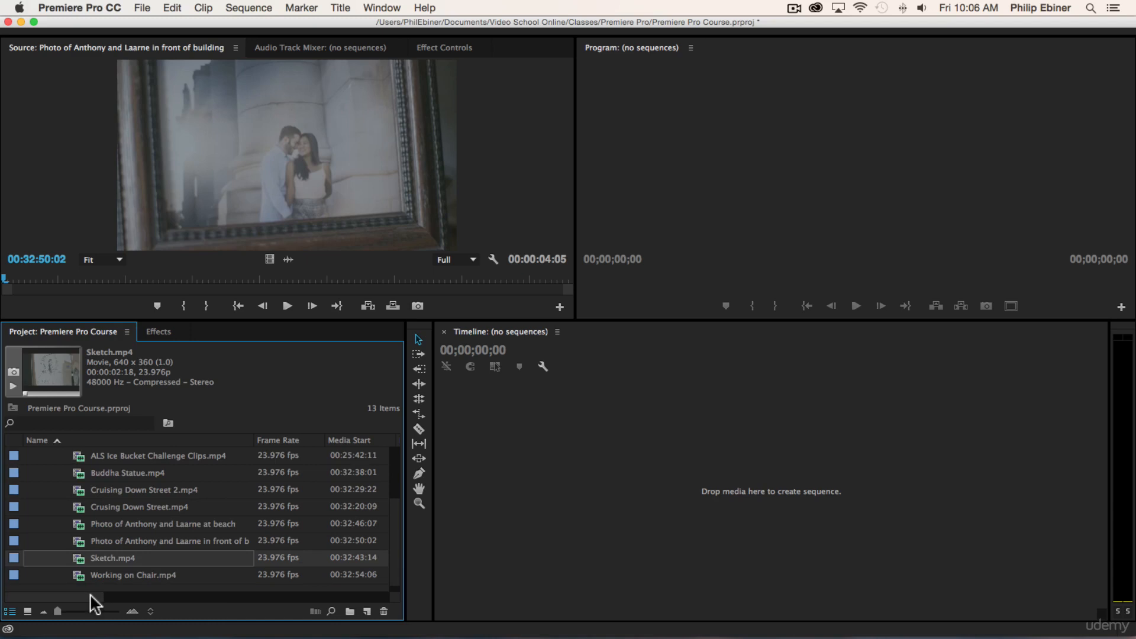
mouse_move(90, 594)
left_mouse_down()
mouse_move(130, 595)
mouse_move(51, 598)
mouse_move(265, 599)
mouse_move(41, 609)
mouse_move(112, 592)
left_mouse_up()
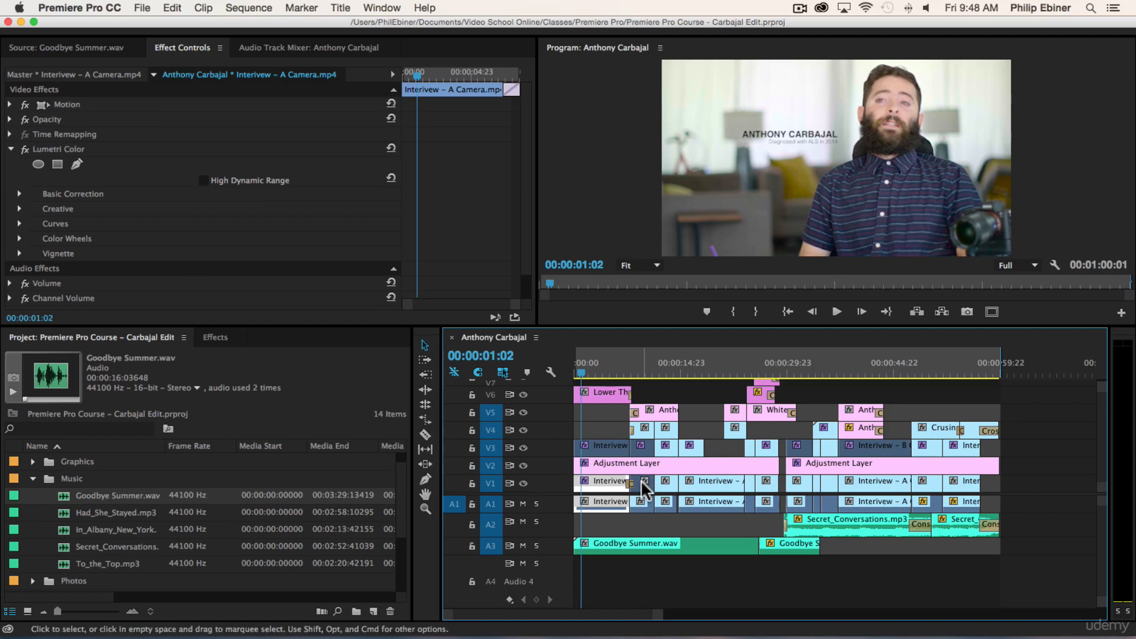
left_click(69, 150)
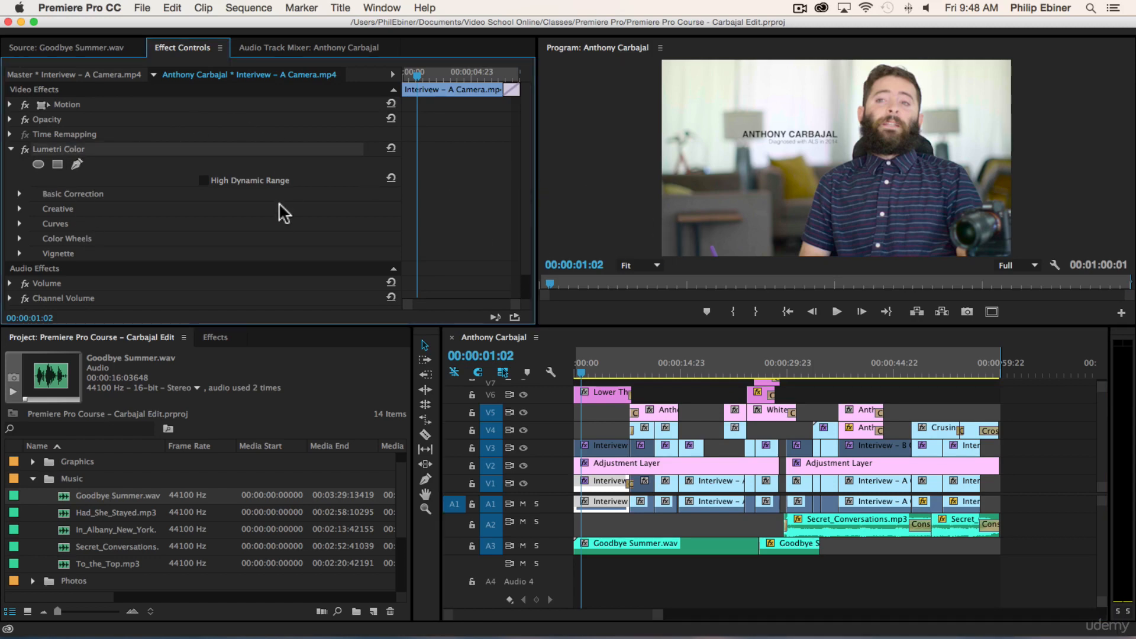
left_click(216, 337)
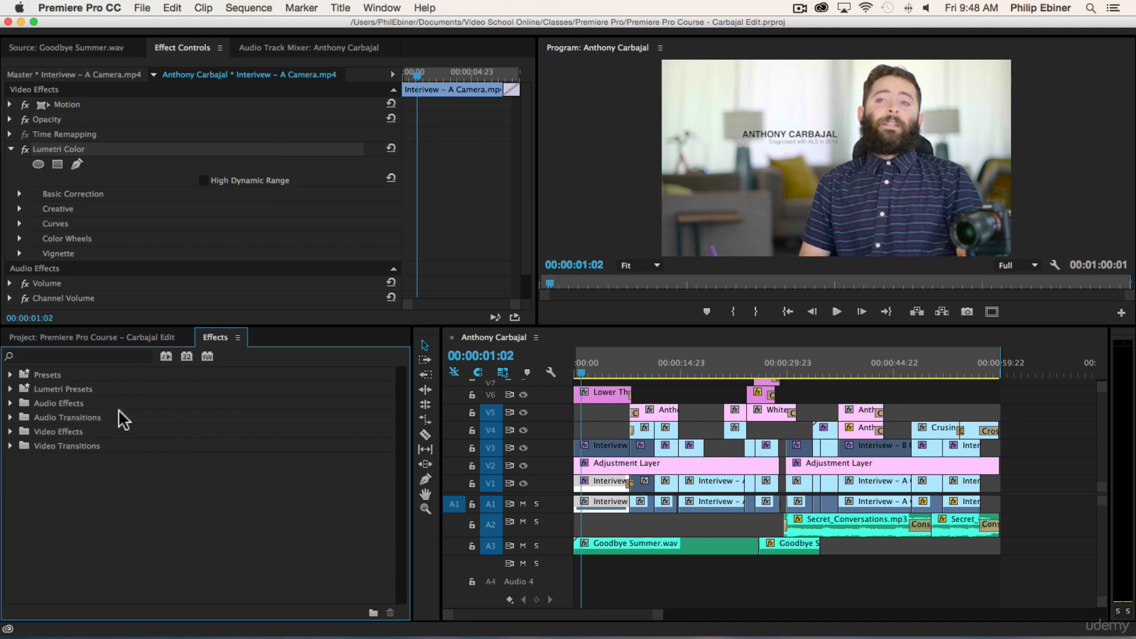
left_click(105, 337)
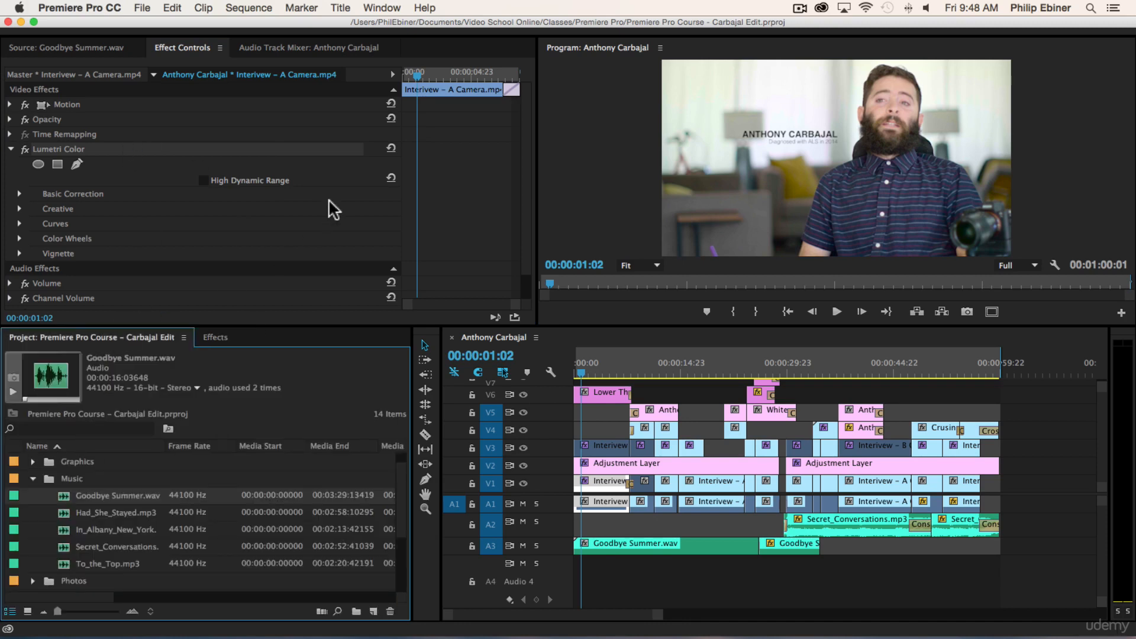